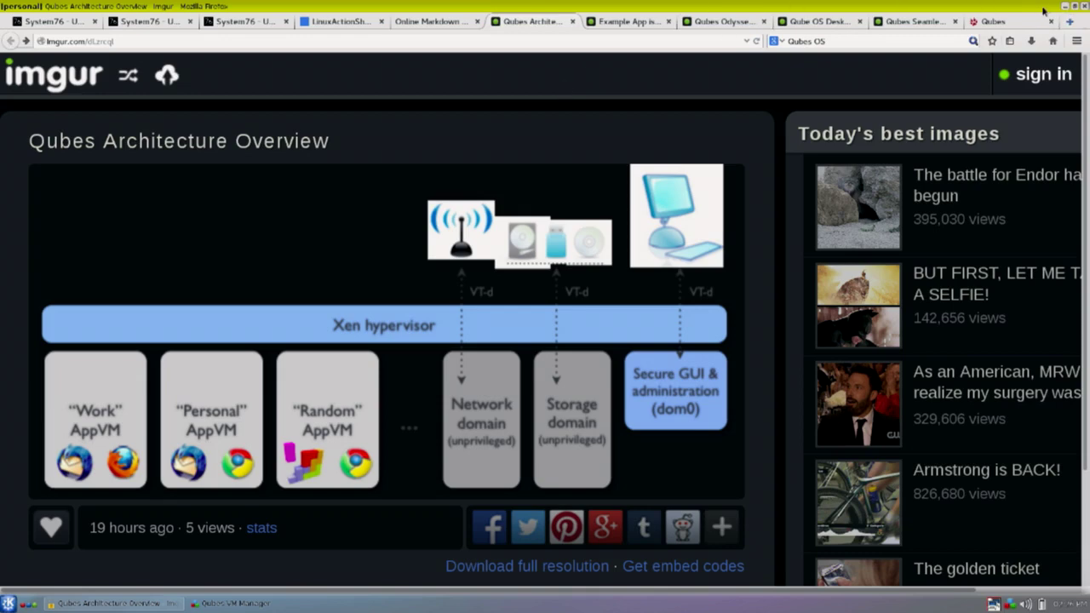
Step: Restore the personal domain's Firefox window from full size, move it off the Qubes VM Manager, and minimize it
left_click(1075, 6)
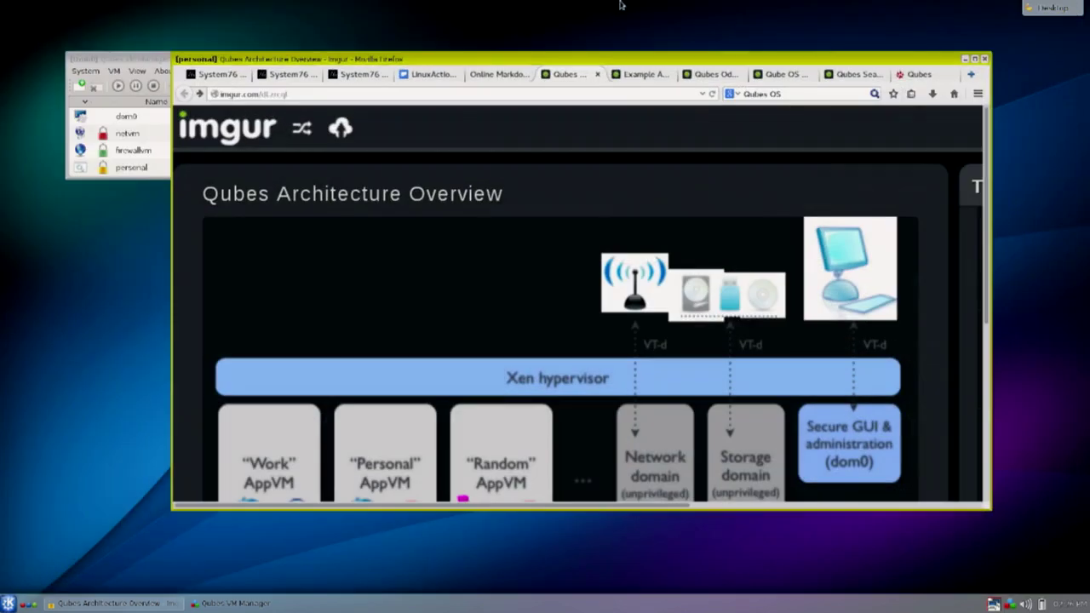
left_click_drag(631, 66, 691, 61)
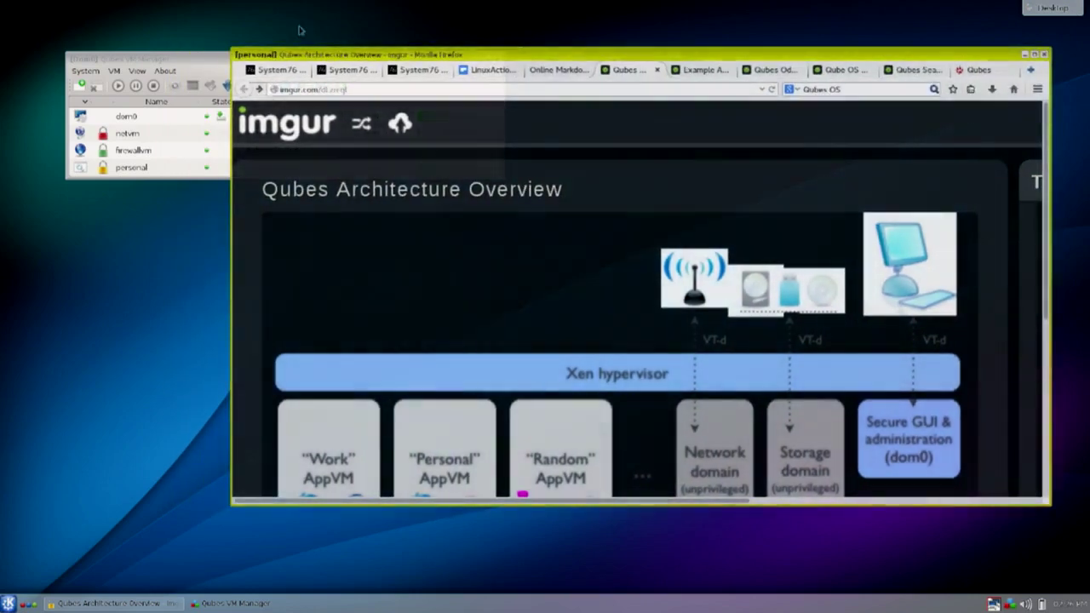
left_click(213, 127)
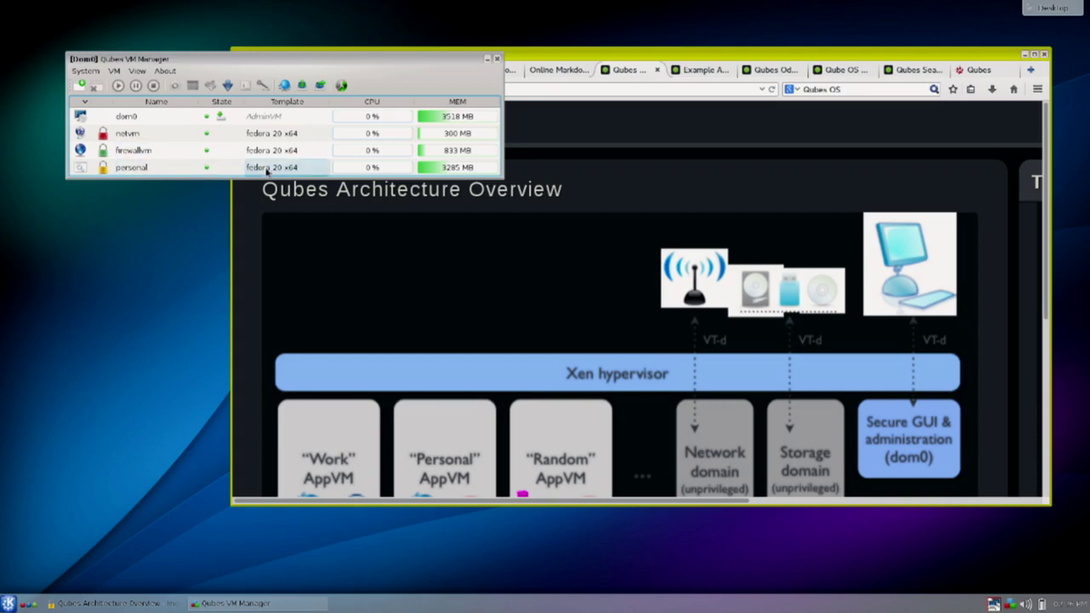
left_click(776, 198)
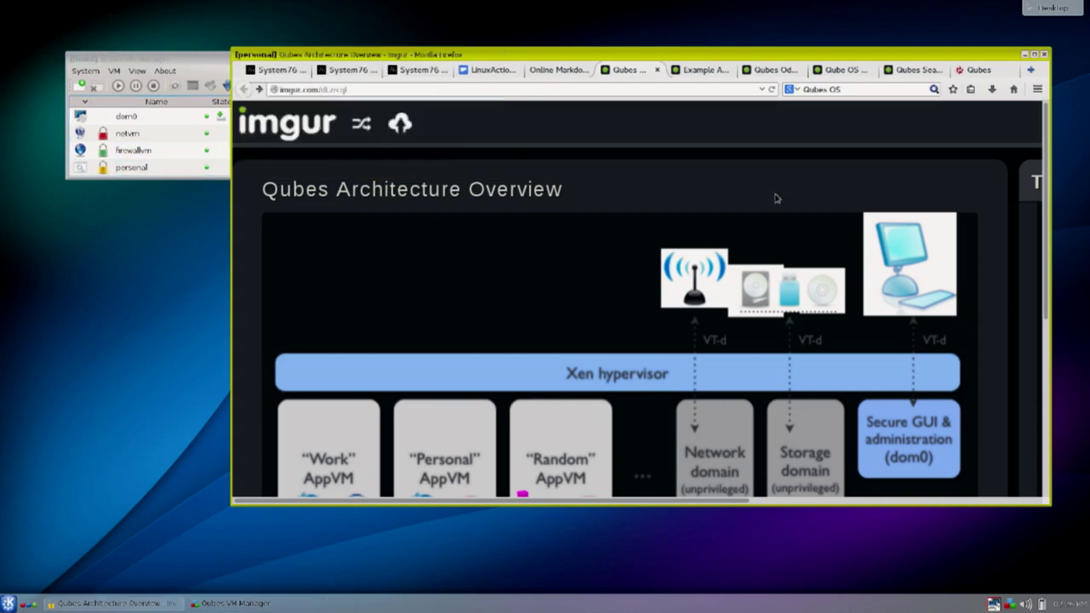
double_click(689, 54)
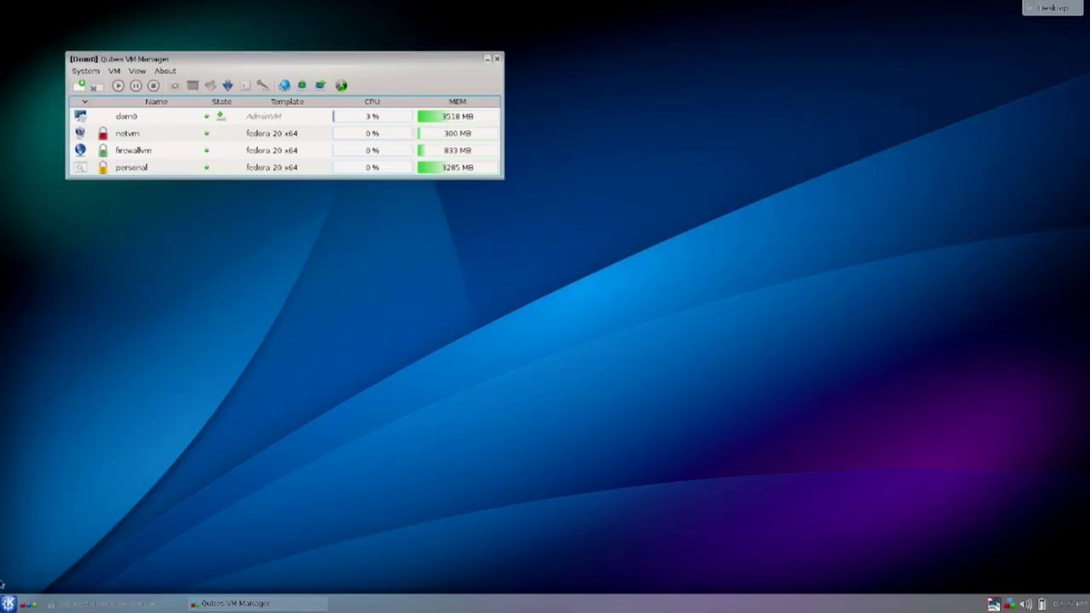
Step: Launch Firefox in the banking domain
left_click(8, 603)
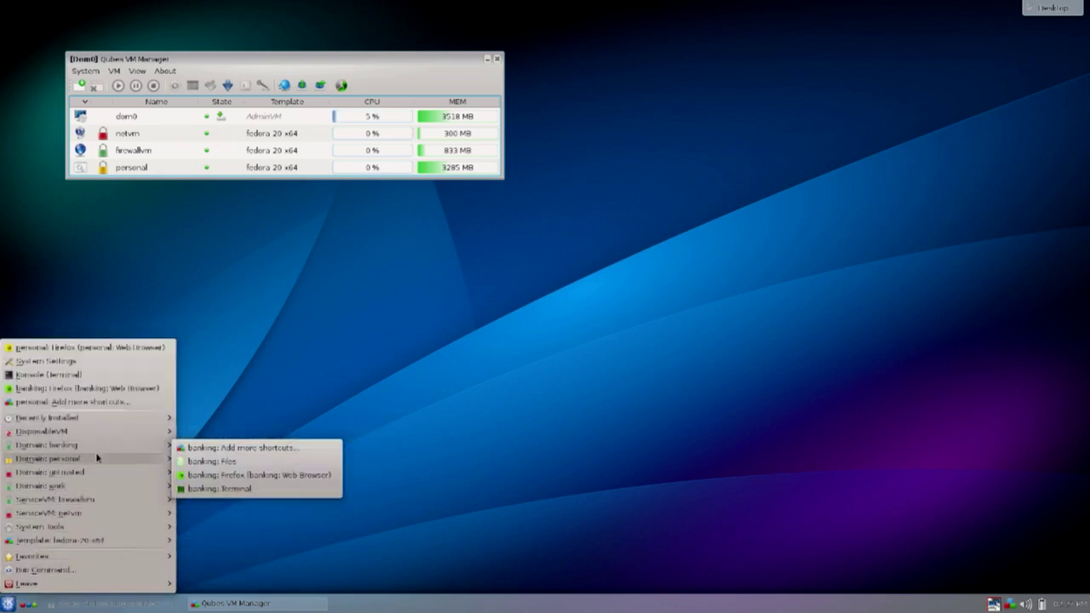
mouse_move(101, 487)
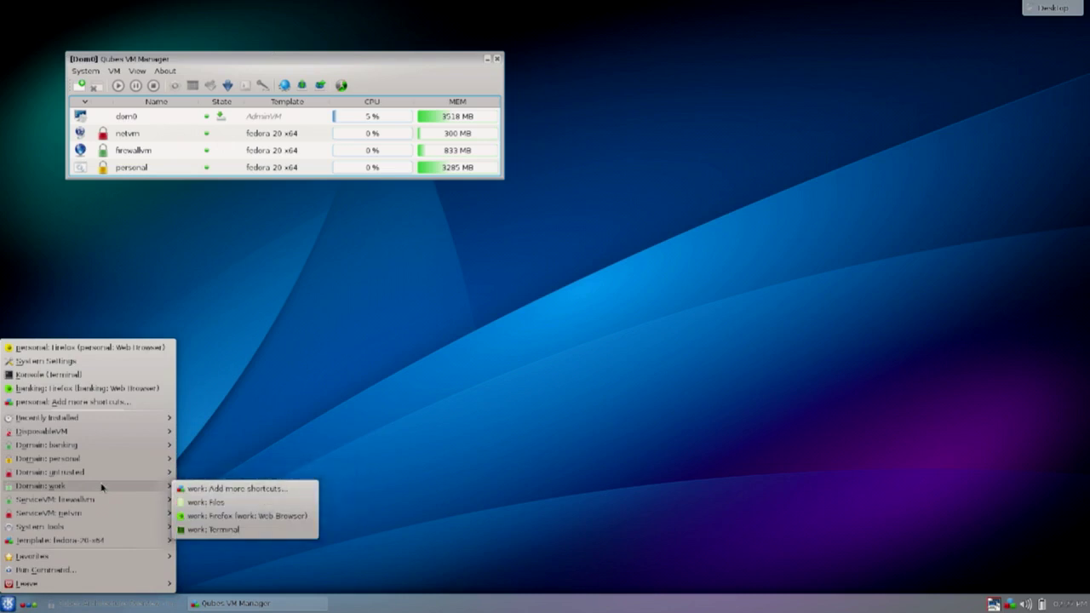
mouse_move(94, 462)
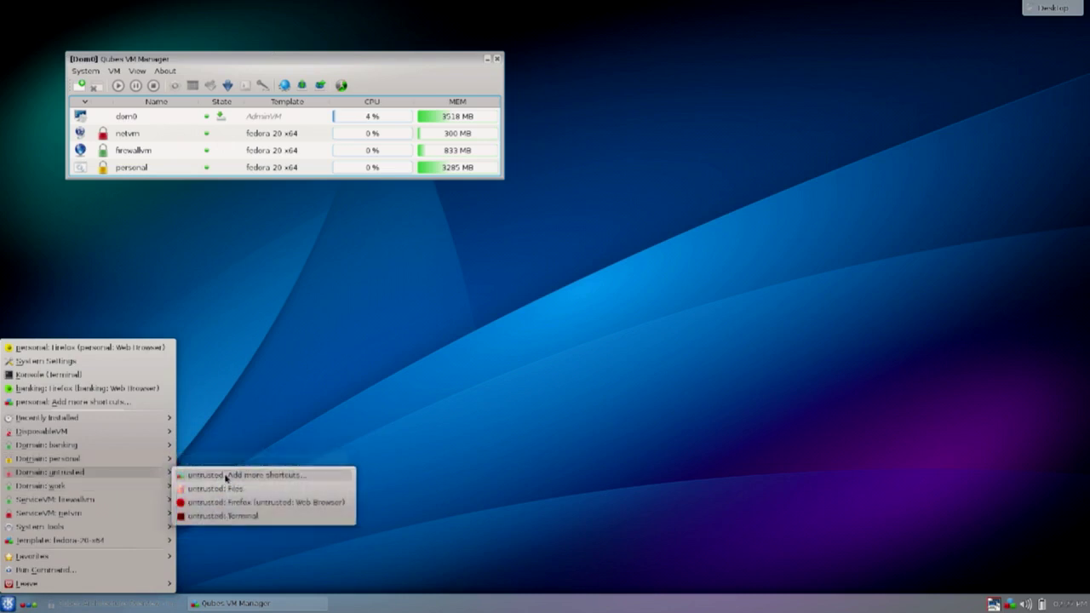
mouse_move(134, 448)
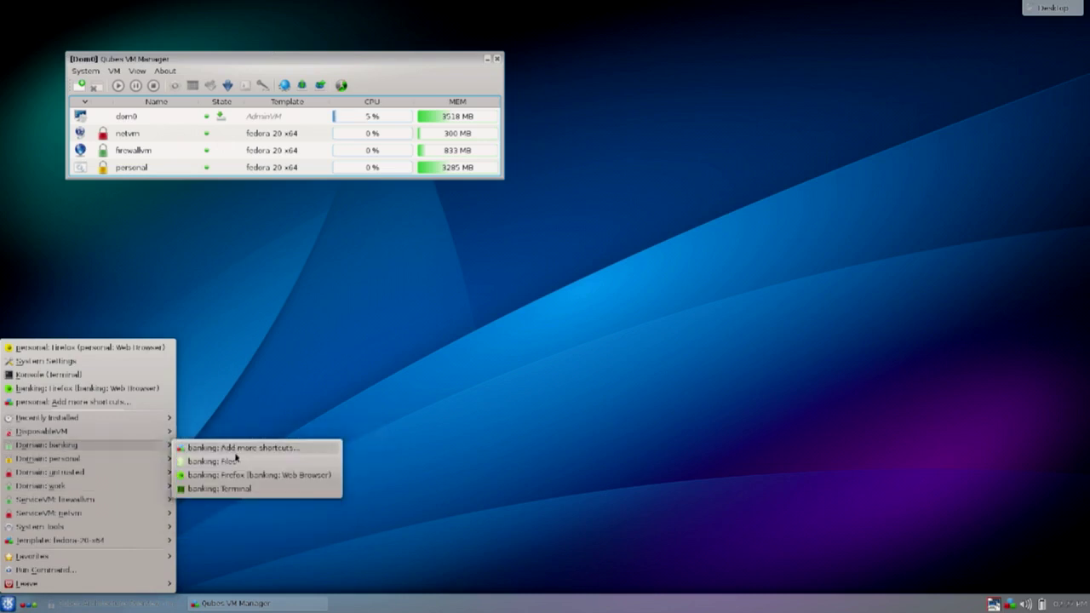
left_click(240, 467)
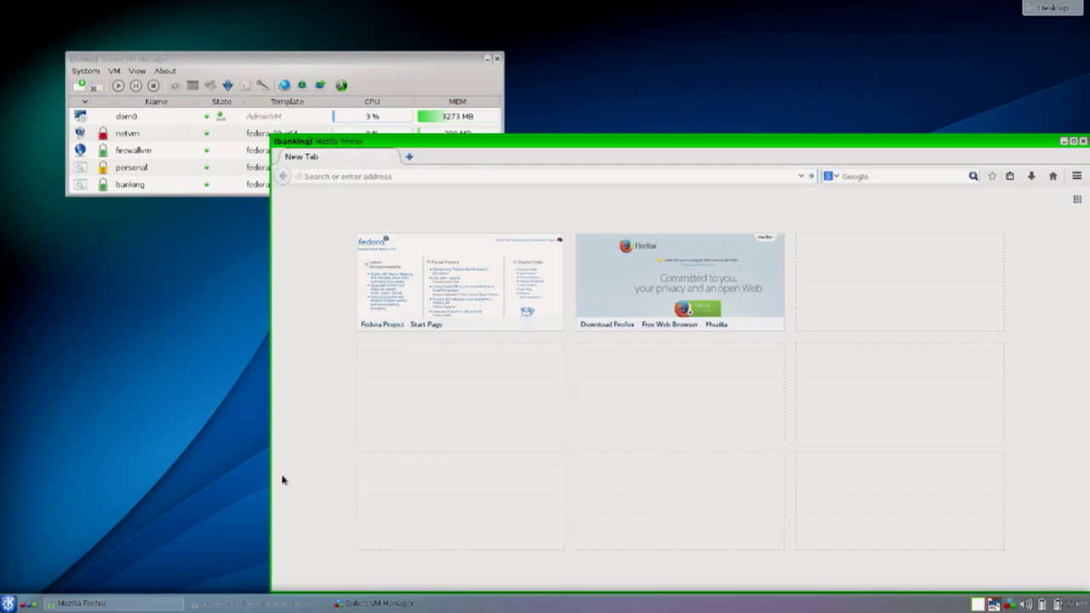
Step: Launch a second Firefox in the untrusted domain
left_click(8, 603)
mouse_move(53, 540)
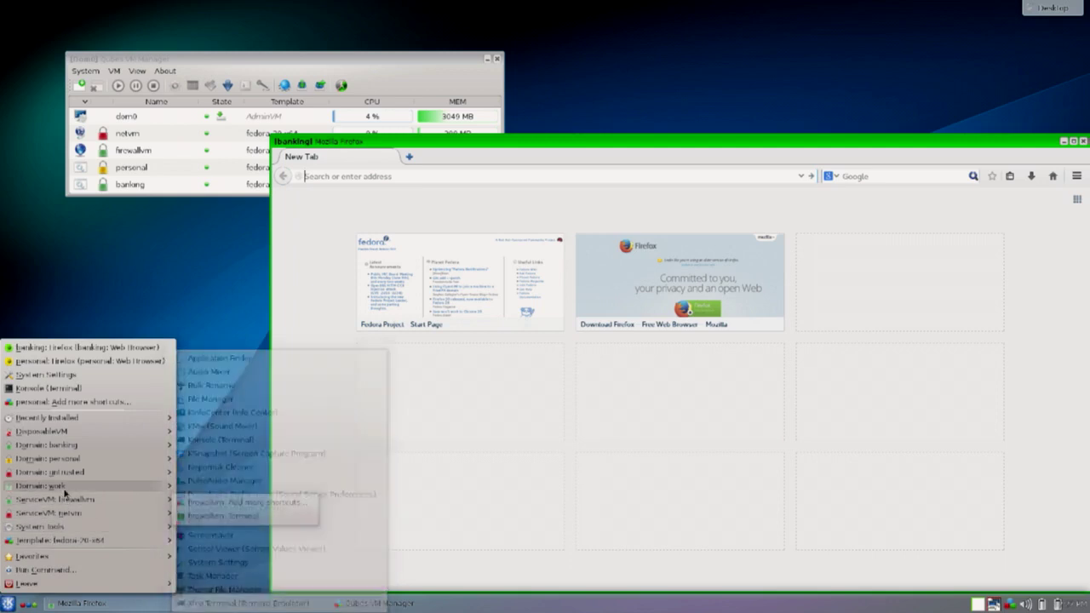
mouse_move(69, 476)
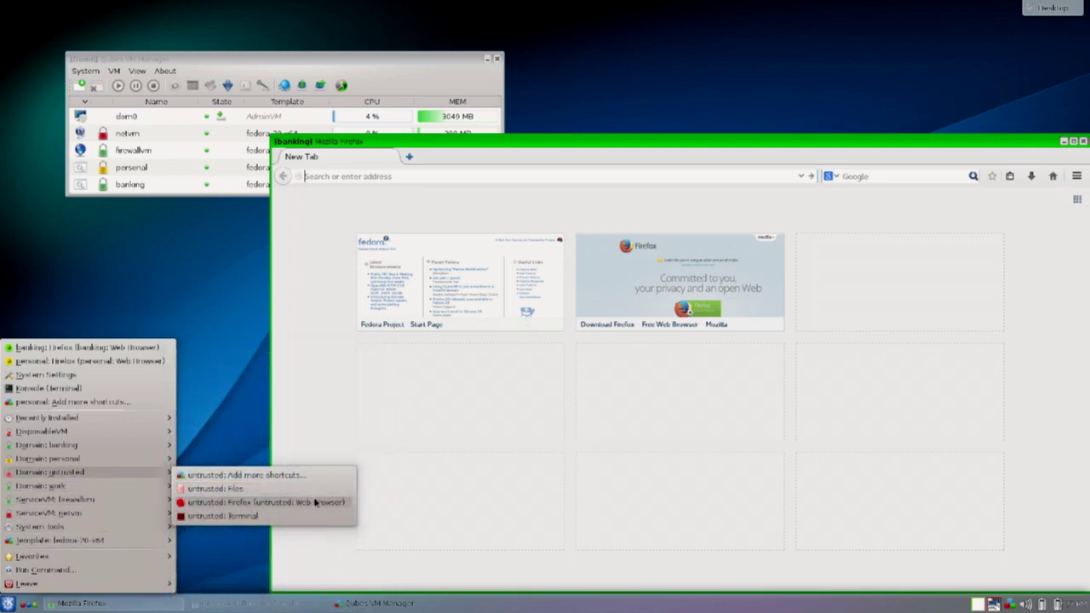
left_click(315, 502)
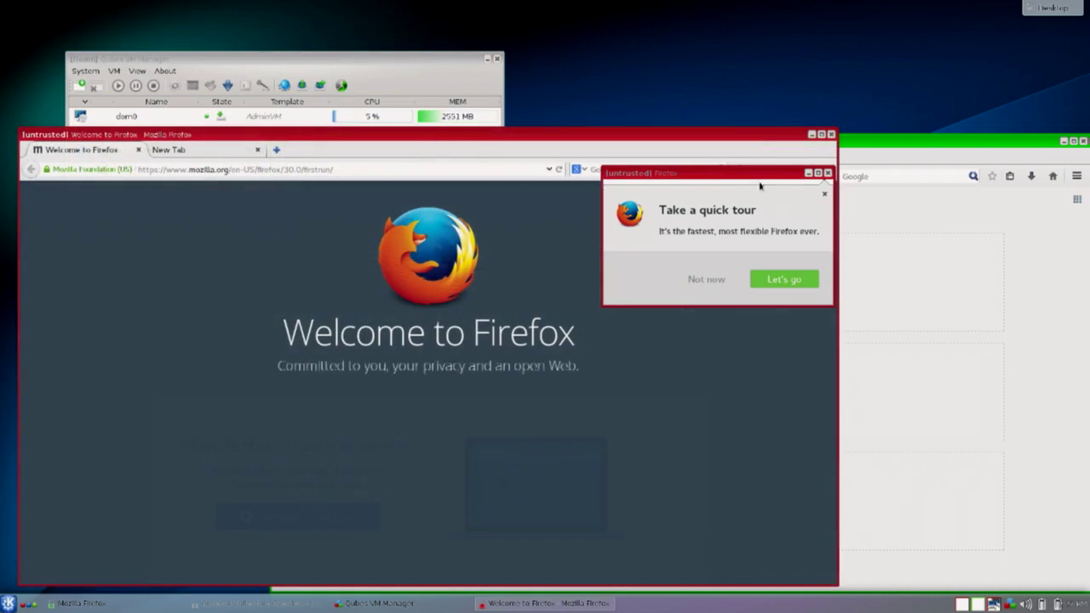
Step: Bring the Qubes VM Manager in front of the browser windows and examine the list of running VMs
left_click(1001, 159)
left_click(91, 271)
left_click(358, 60)
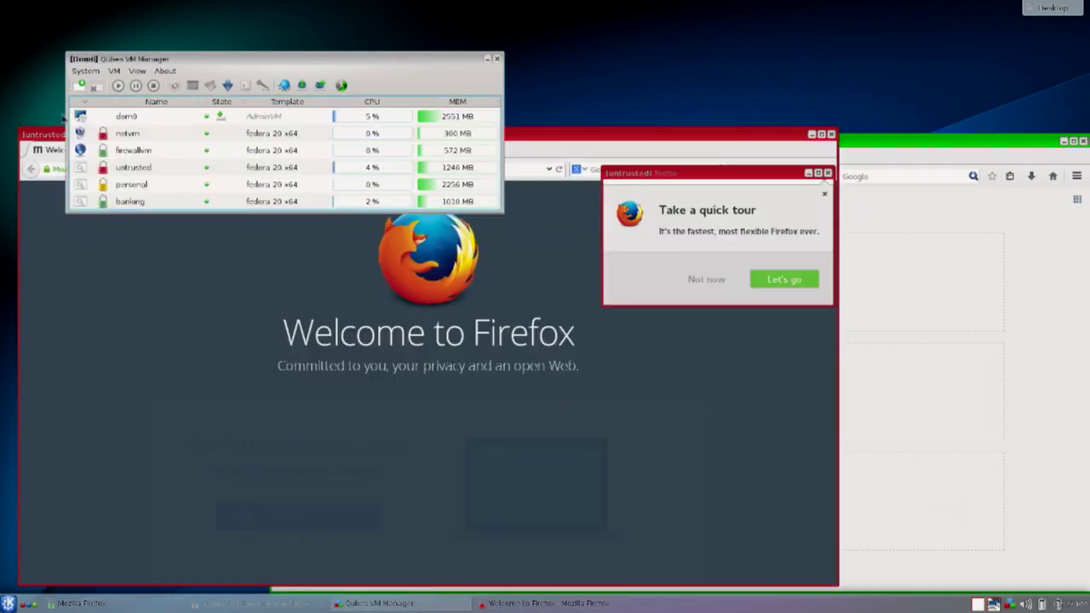
left_click(128, 137)
left_click(124, 168)
Step: Switch between the banking and untrusted Firefox windows to compare their coloured borders and domain labels
left_click(988, 325)
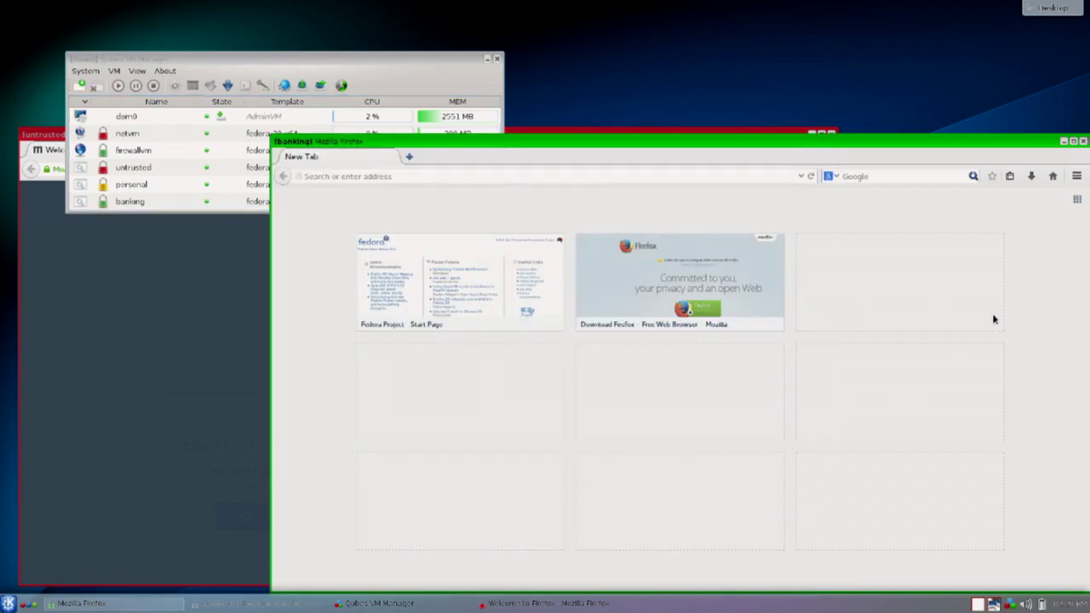
left_click(178, 276)
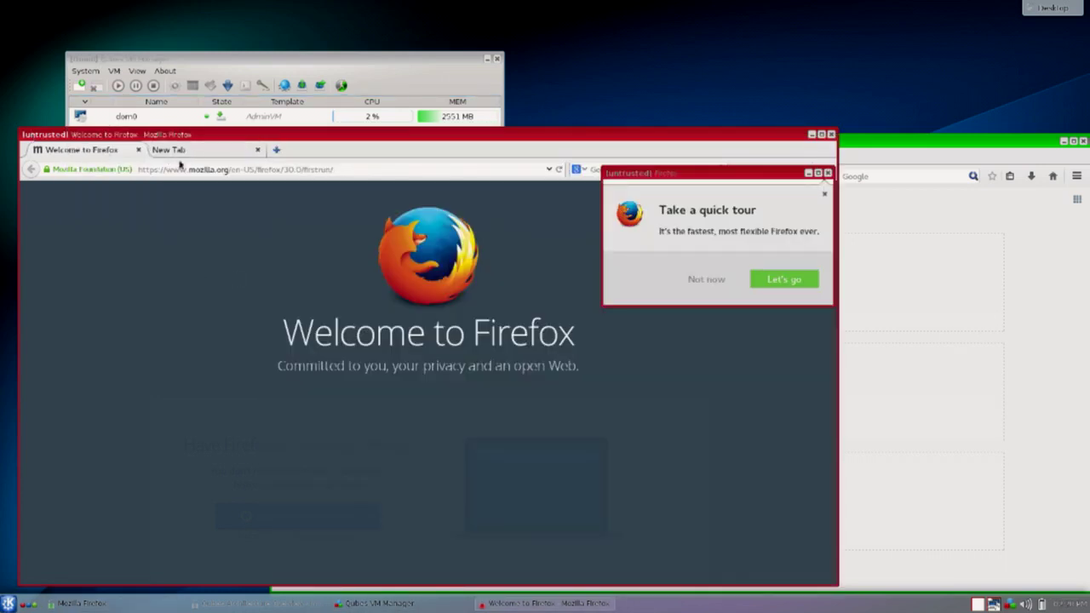
left_click(897, 522)
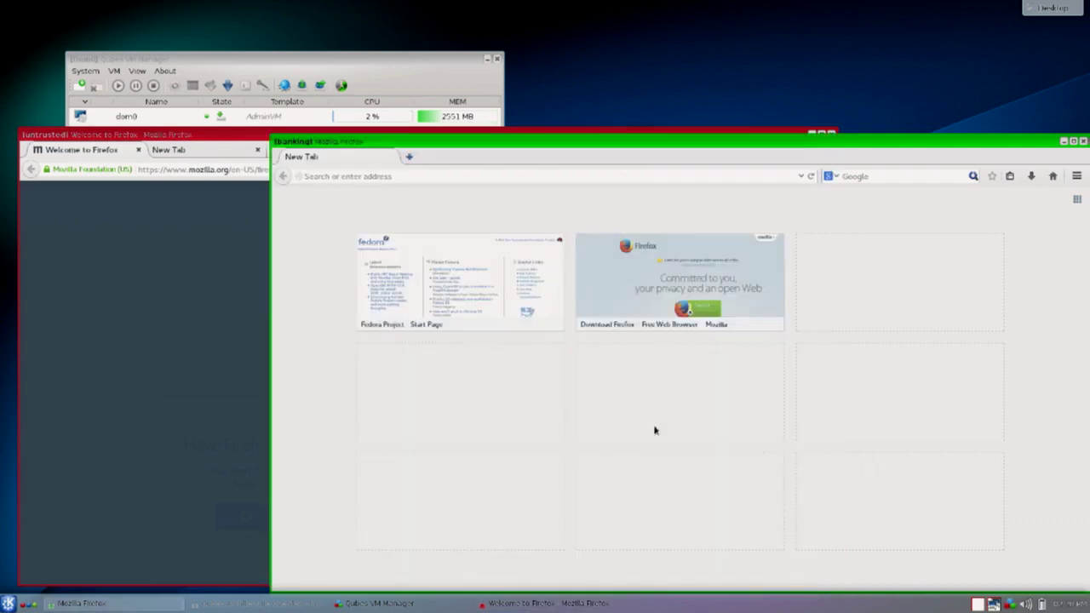
left_click(128, 331)
left_click(1014, 265)
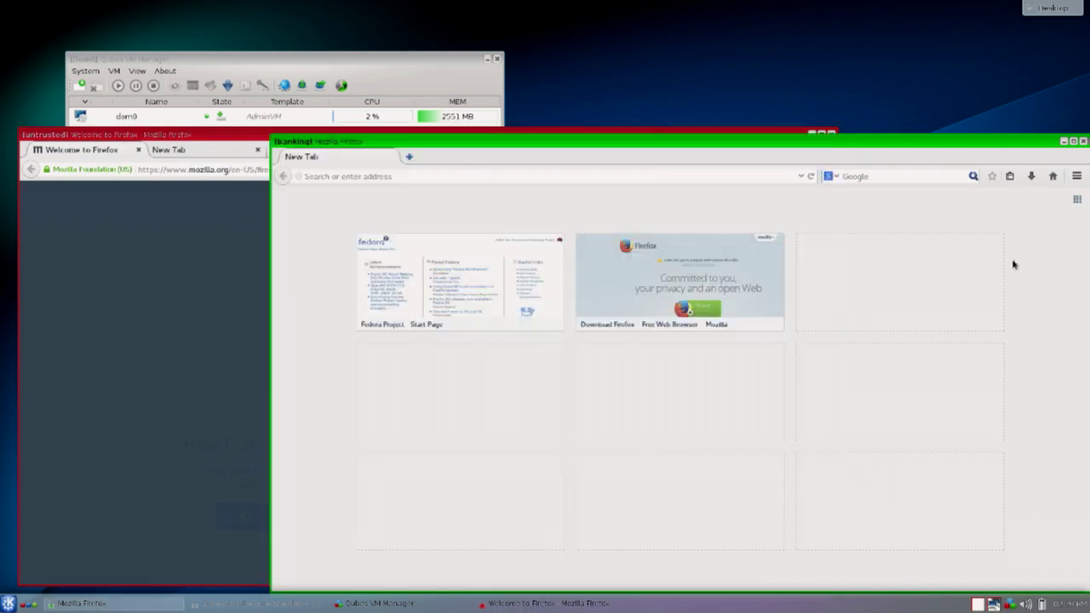
Step: Enter "Linux" in the banking Firefox search box and select the word for copying
left_click(864, 176)
type("Linux")
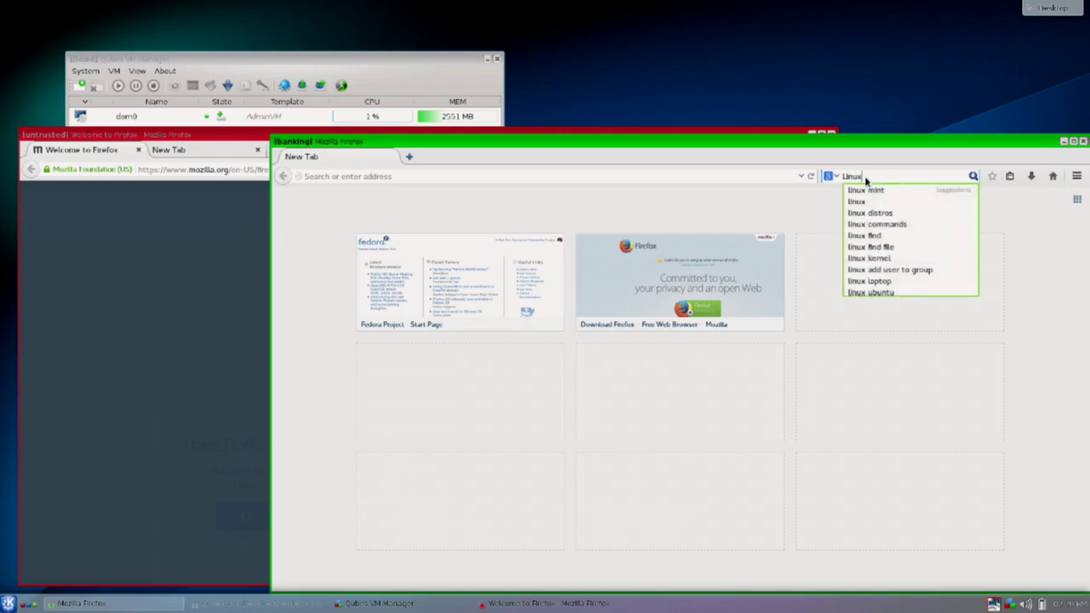
left_click(906, 177)
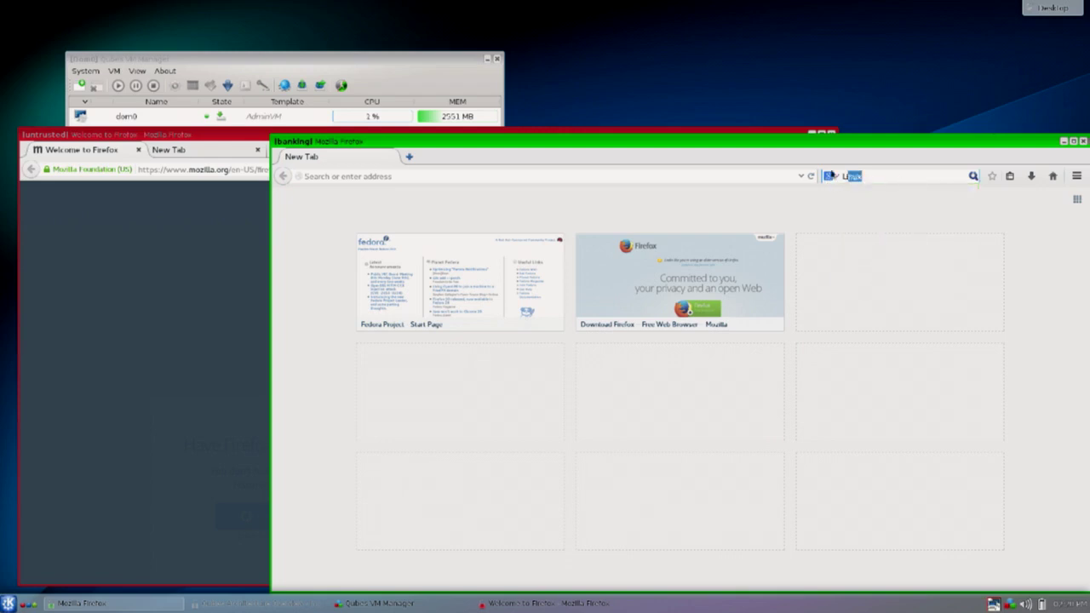
Step: Close the untrusted Firefox's quick tour prompt and try to paste "Linux" from the banking window into its search box
left_click(189, 138)
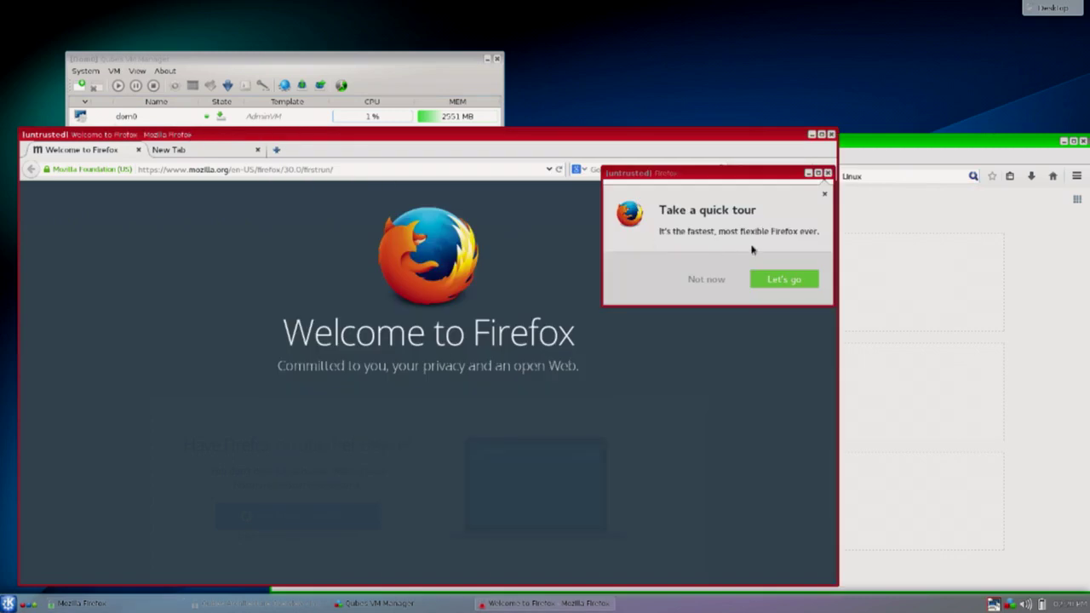
left_click(828, 173)
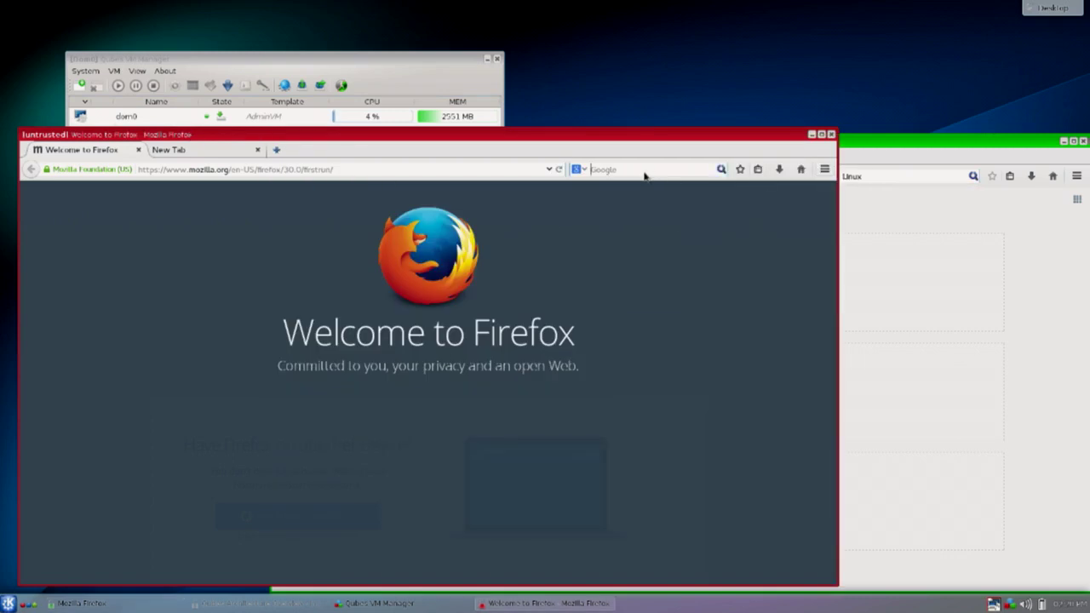
left_click(1011, 263)
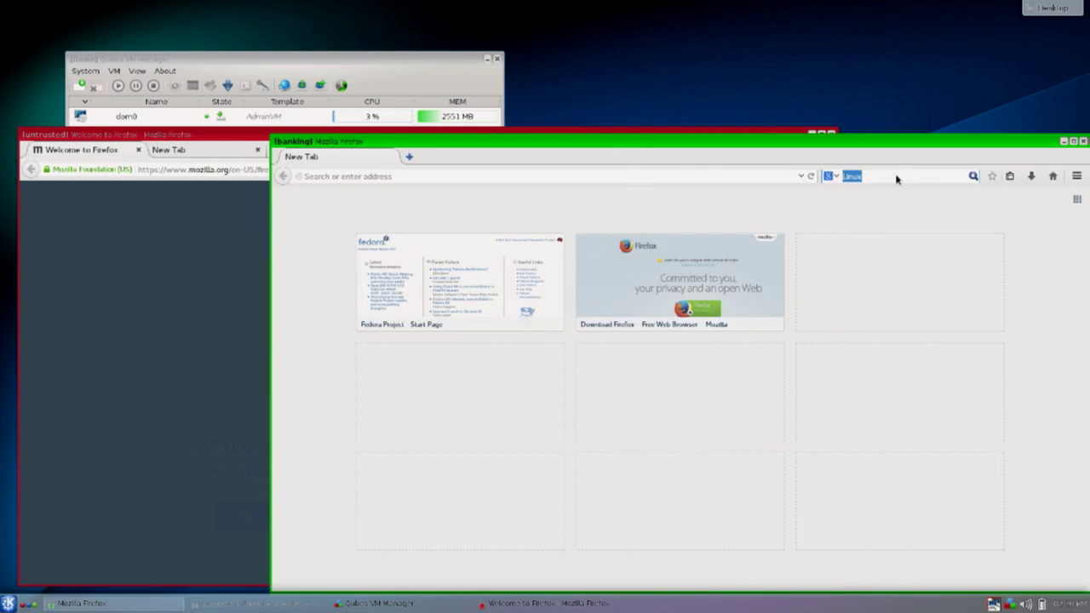
left_click(230, 238)
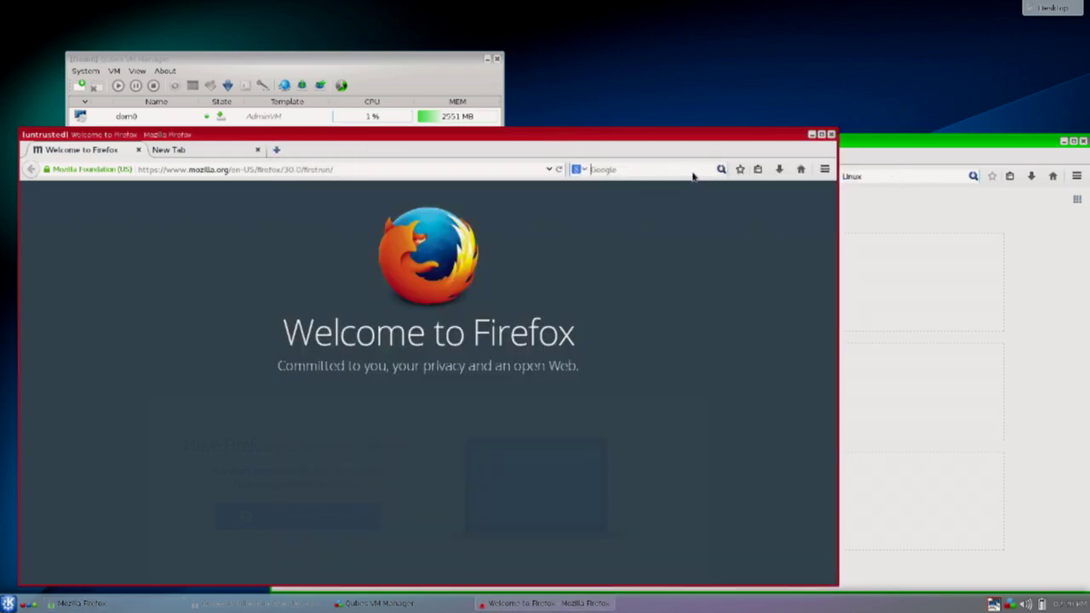
right_click(690, 171)
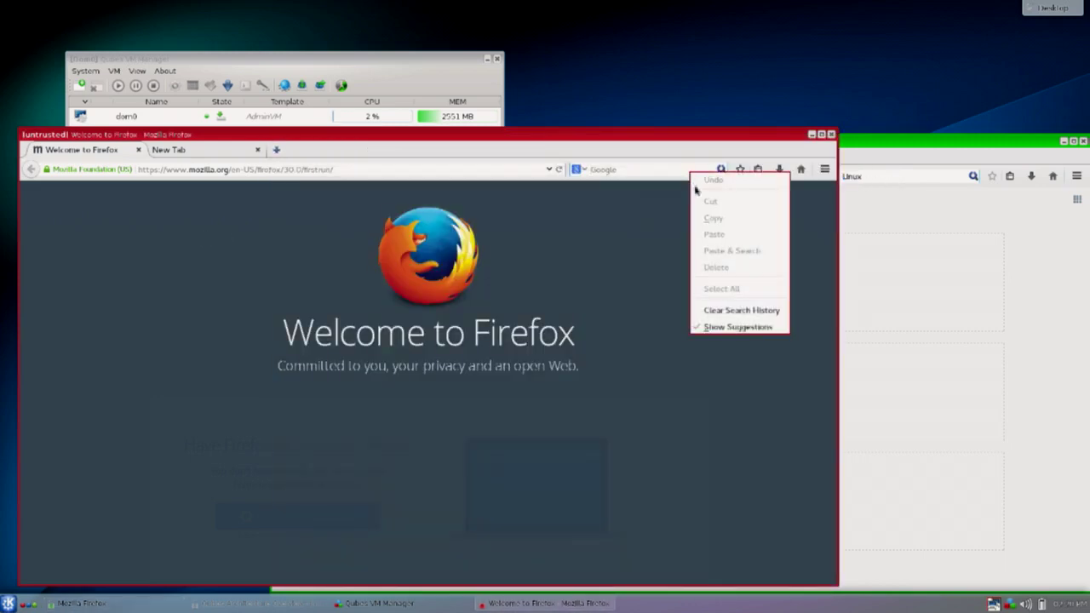
left_click(654, 248)
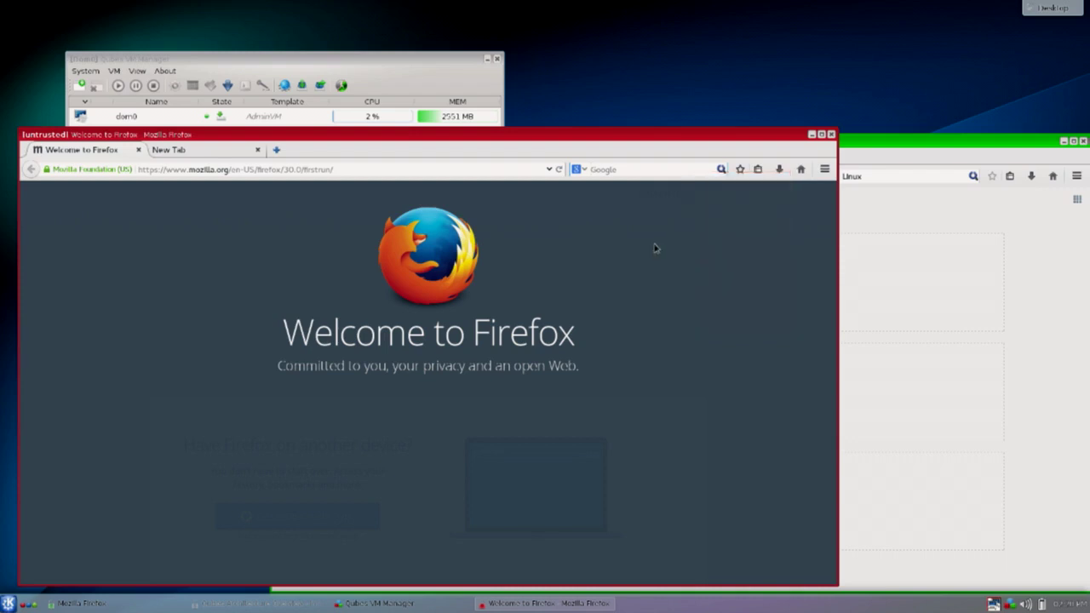
Step: Close the banking Firefox window and check the fedora-20-x64 template for updates with Software Update, closing it when finished
left_click(988, 250)
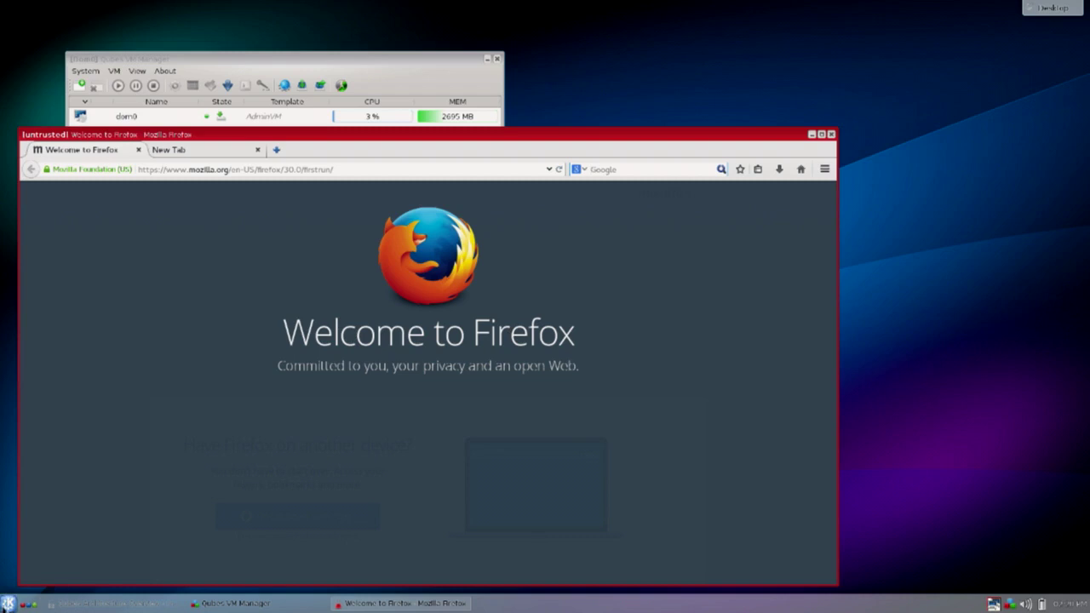
left_click(8, 603)
mouse_move(75, 540)
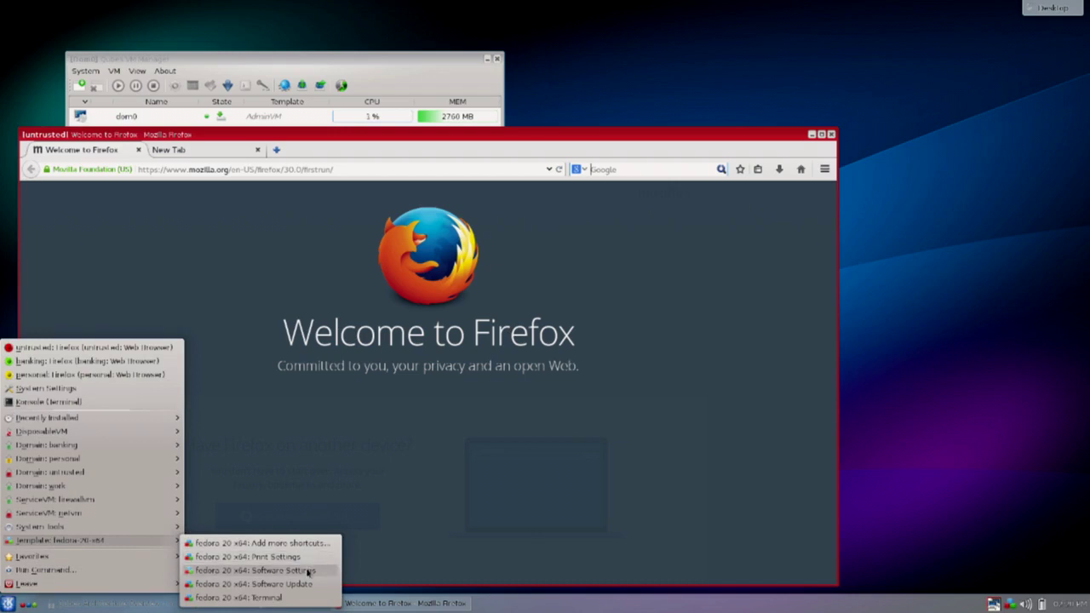
left_click(308, 585)
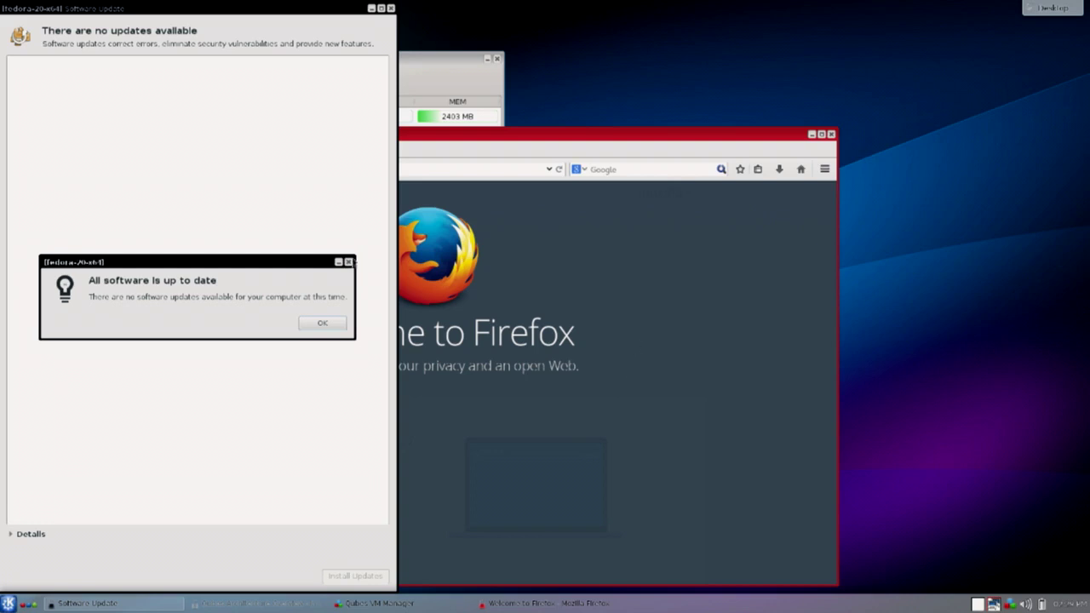
left_click(322, 322)
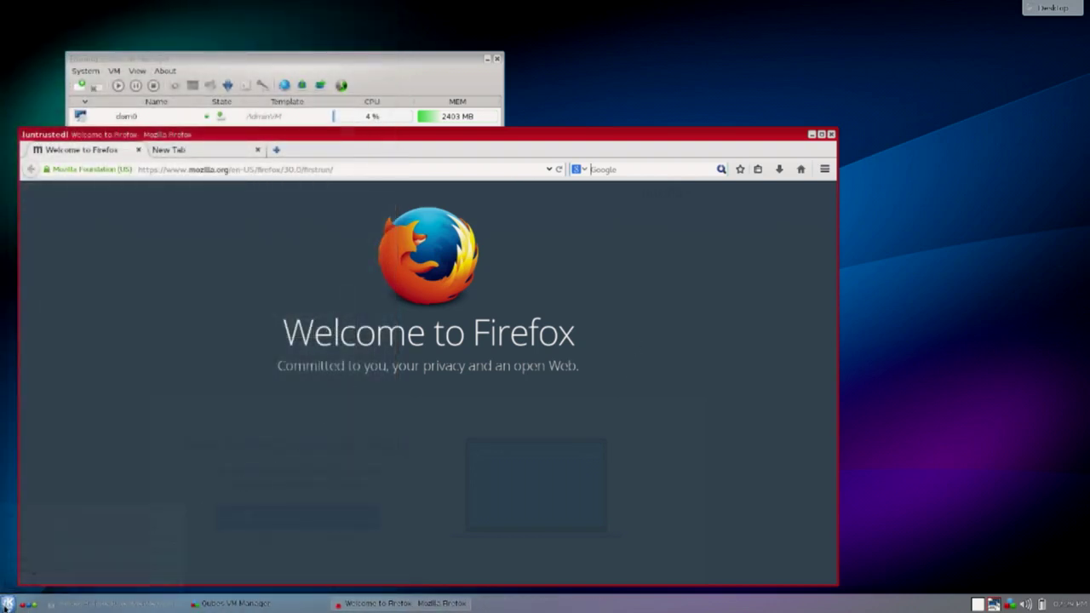
Step: Close the untrusted Firefox window together with both of its tabs
left_click(8, 603)
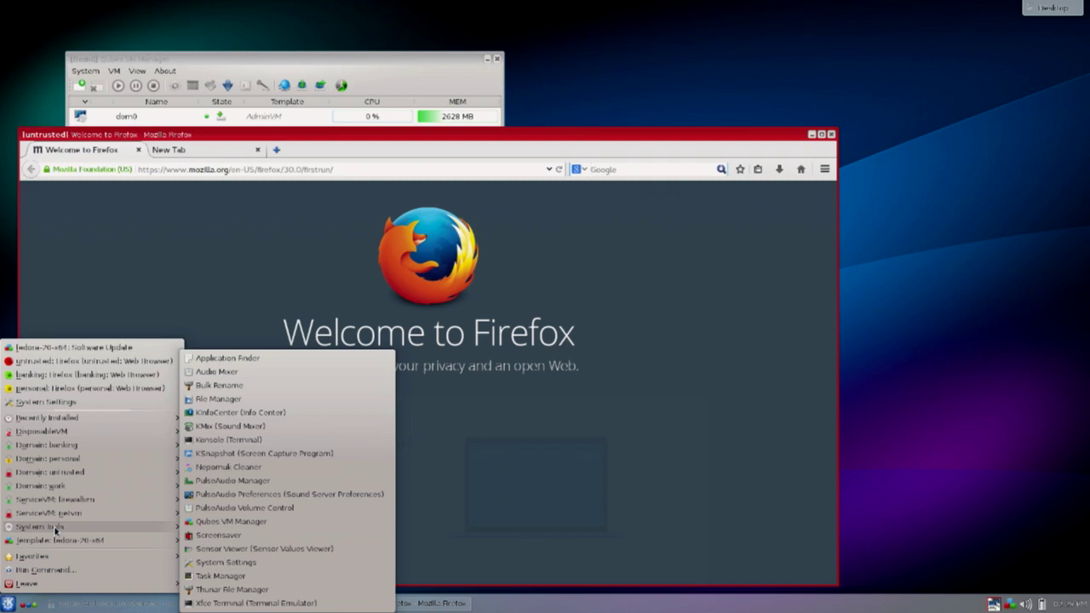
left_click(835, 137)
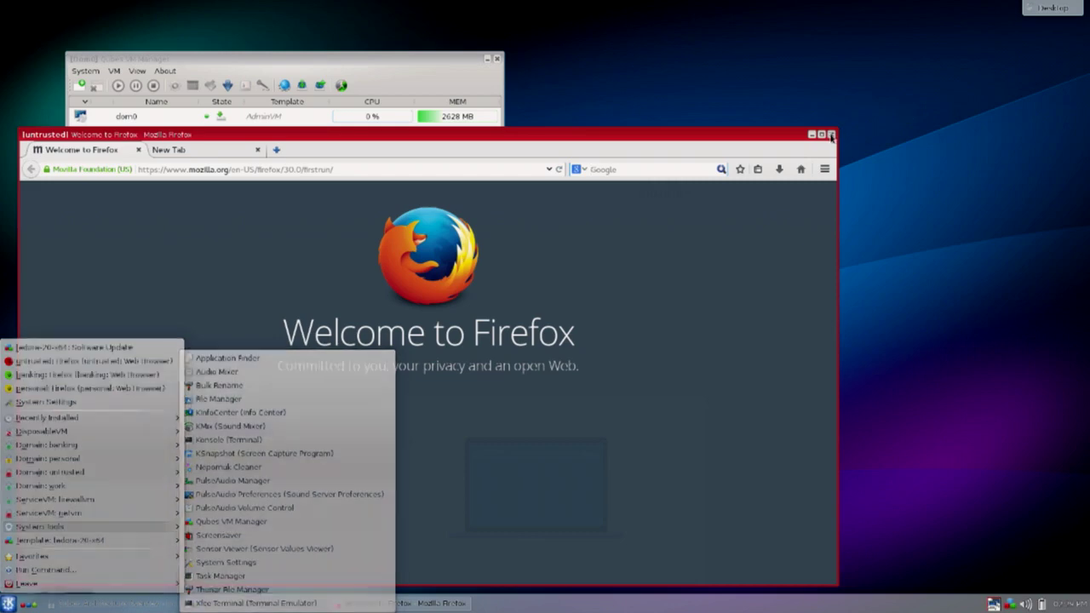
left_click(832, 134)
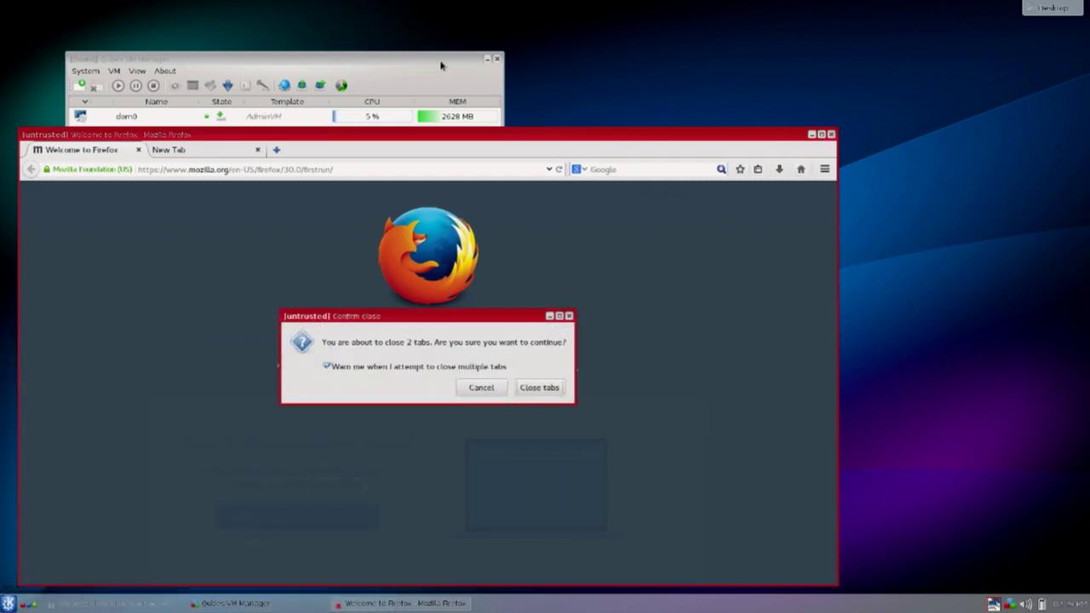
left_click(539, 387)
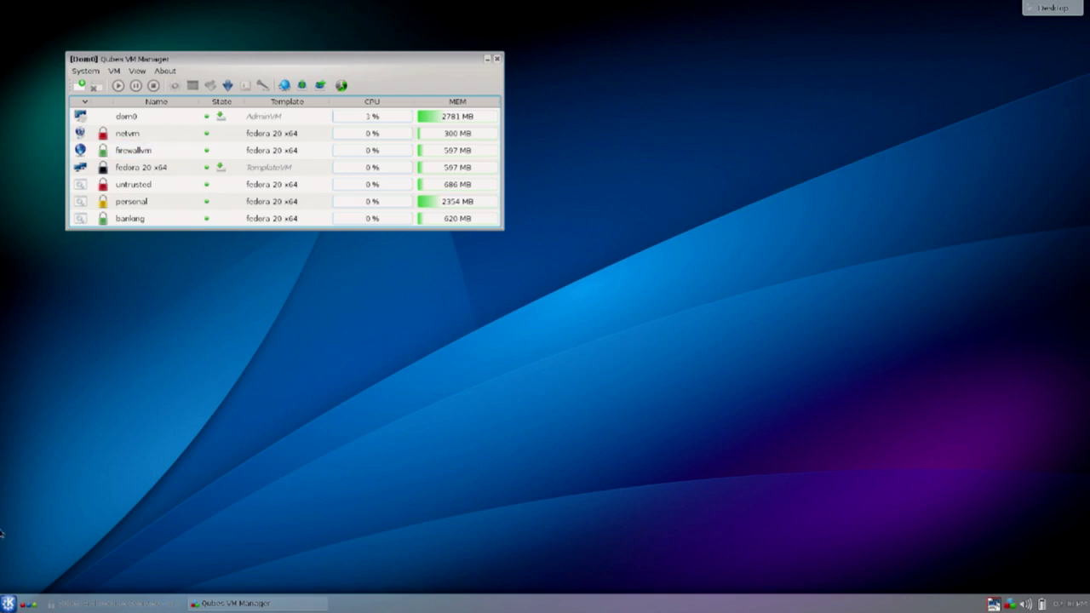
Step: Launch the Firefox web browser in a DisposableVM
left_click(9, 603)
mouse_move(125, 532)
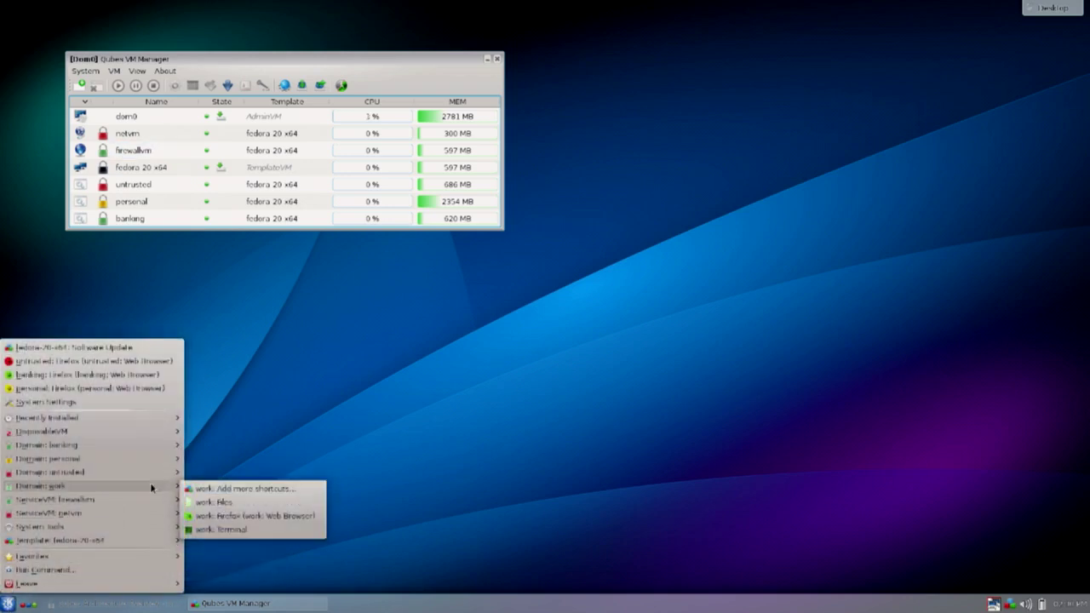
mouse_move(144, 480)
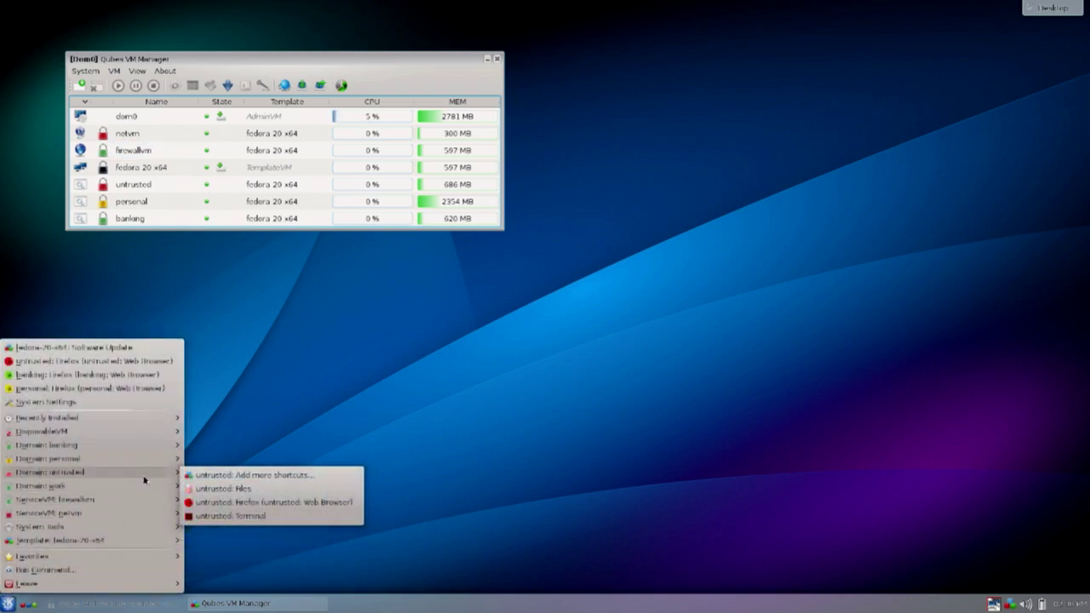
mouse_move(128, 434)
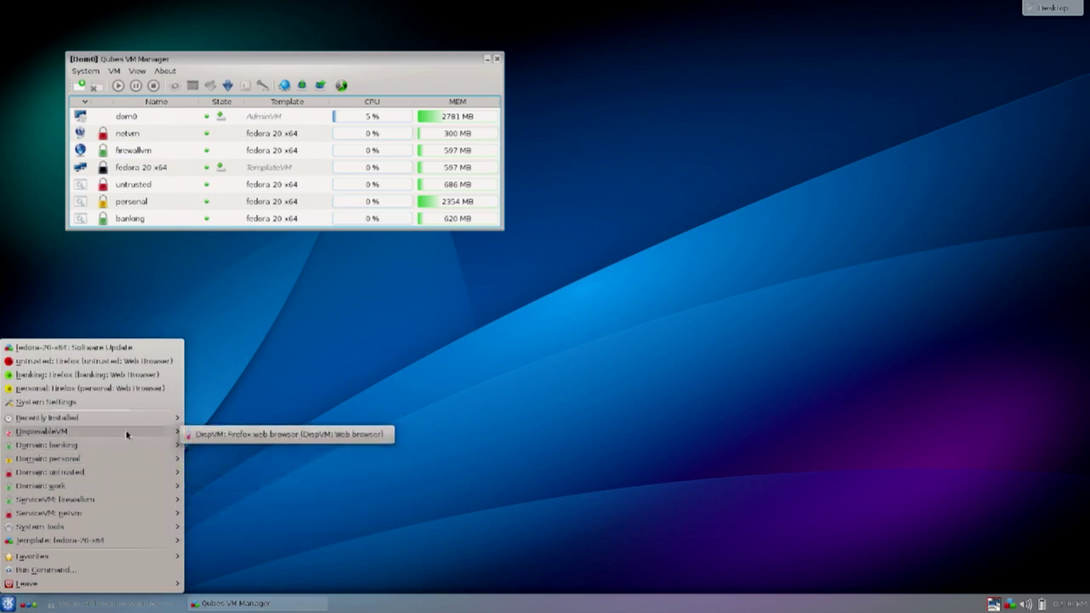
left_click(302, 435)
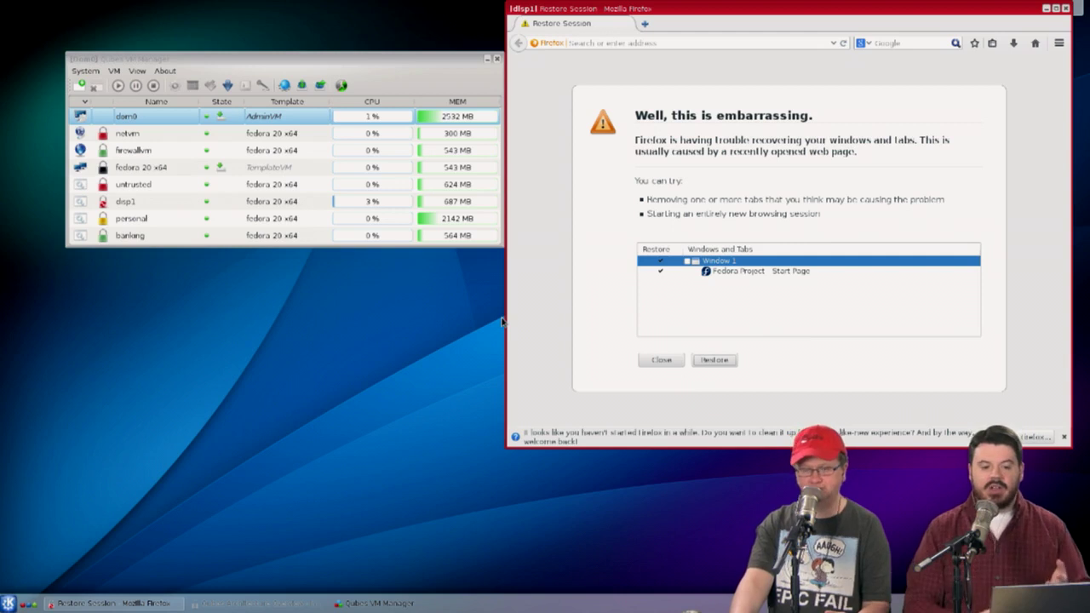
Step: Load apple.com in the disposable Firefox and open the WWDC event page from the Apple home page
key("XF86MonBrightnessDown")
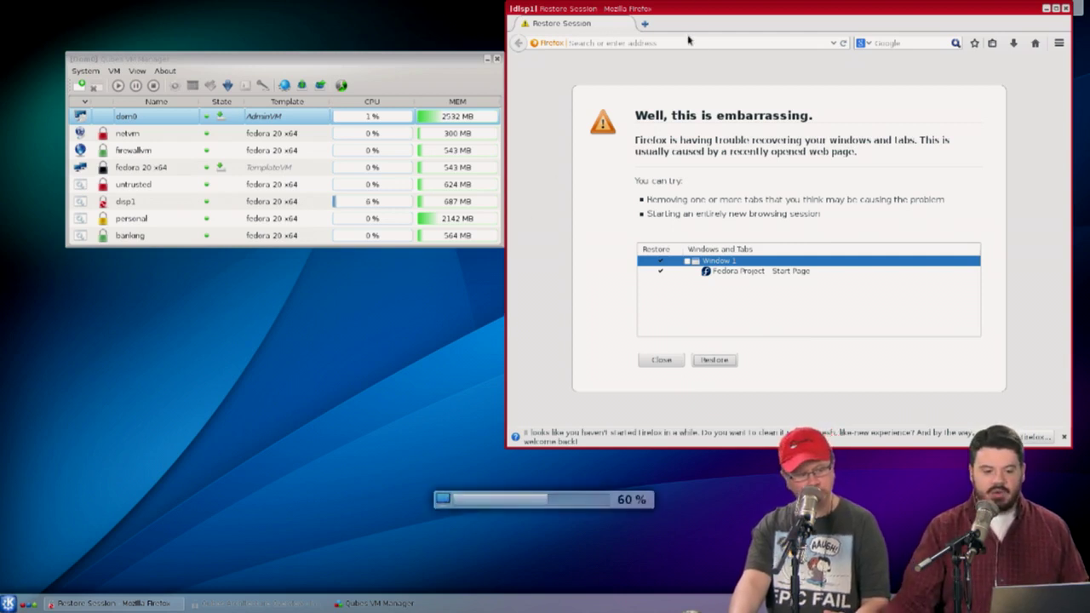
left_click(690, 42)
type("apple.co")
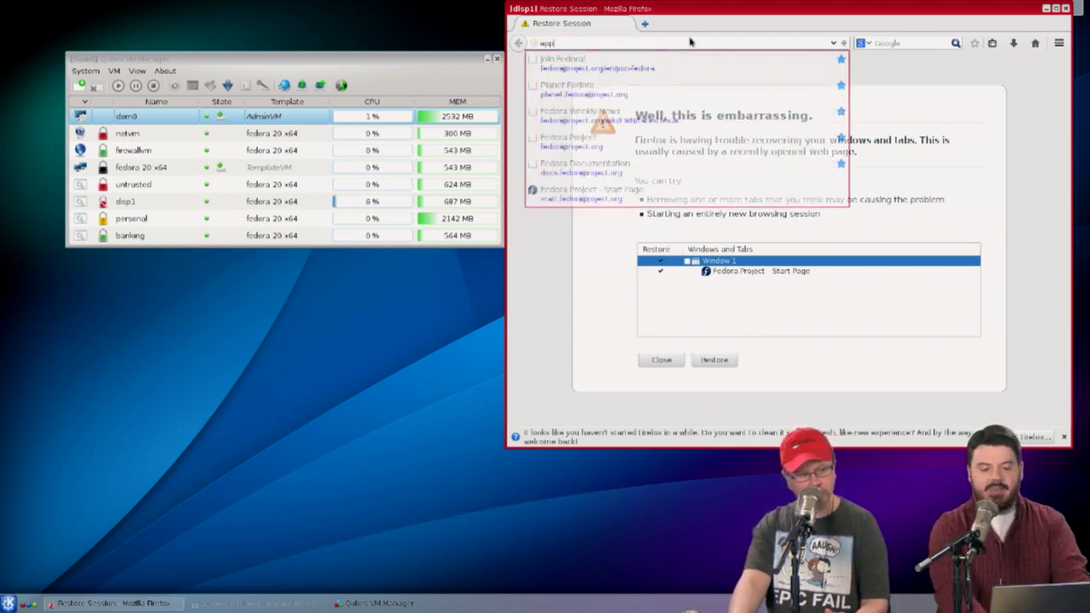
type("m")
key("Return")
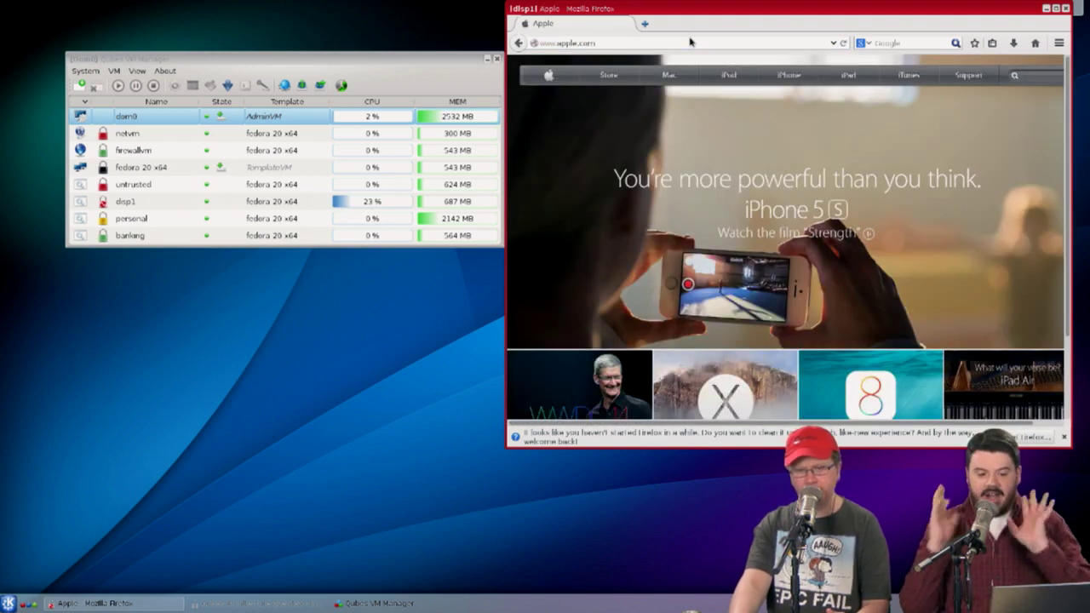
left_click(668, 389)
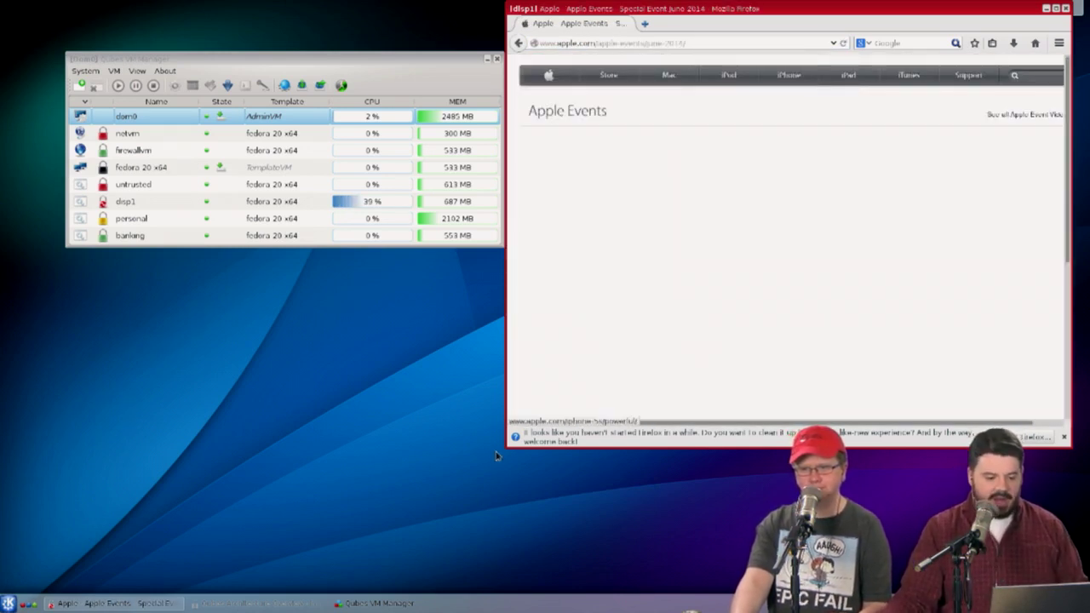
Step: Enlarge the disposable Firefox window to view the Apple home page again, and close the window
left_click_drag(511, 449, 154, 543)
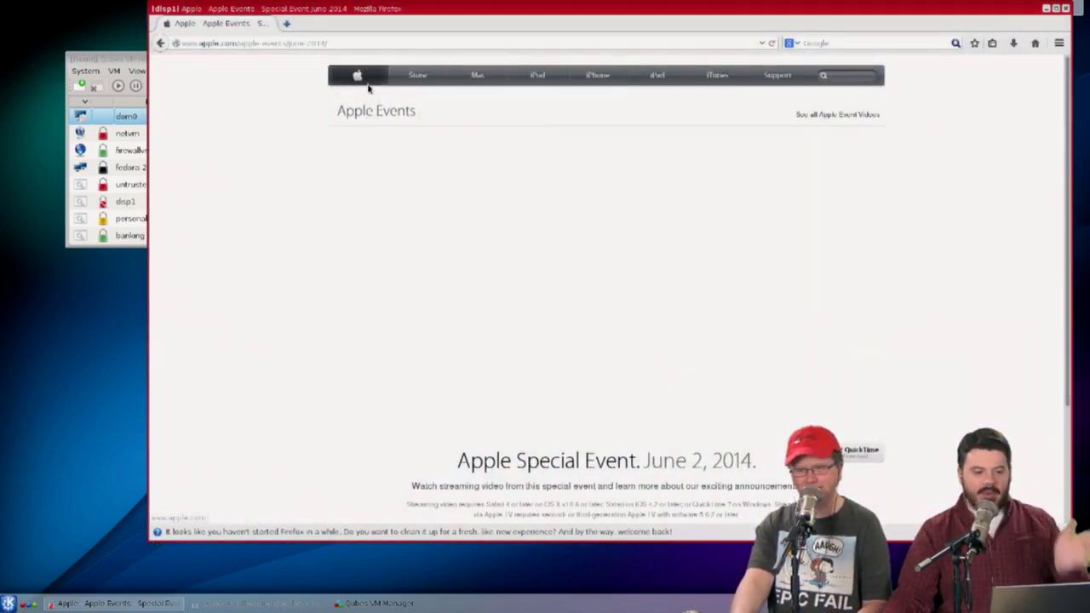
left_click(357, 76)
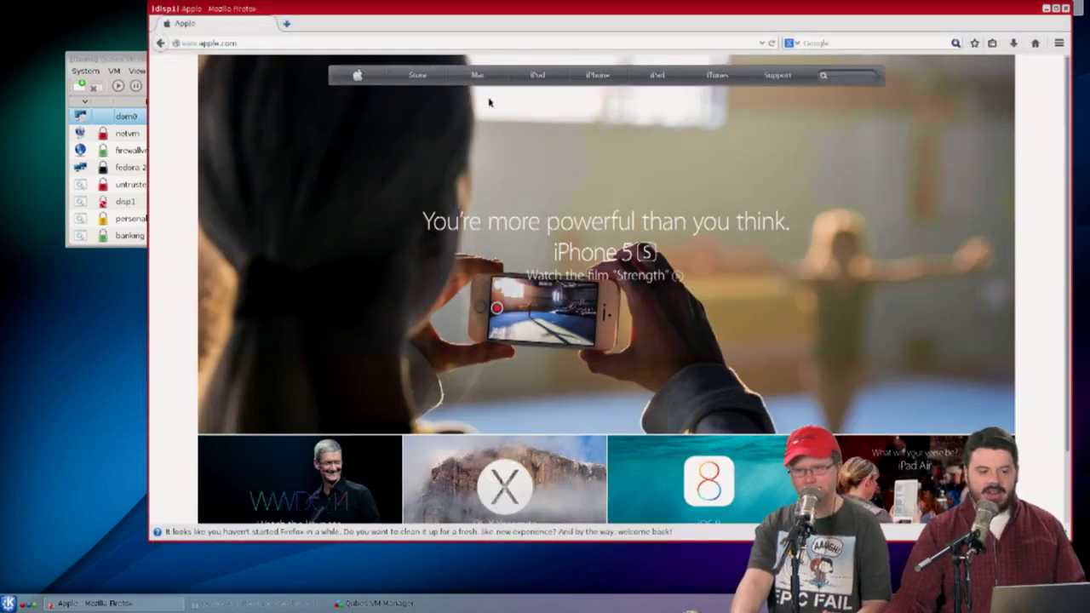
left_click(1066, 8)
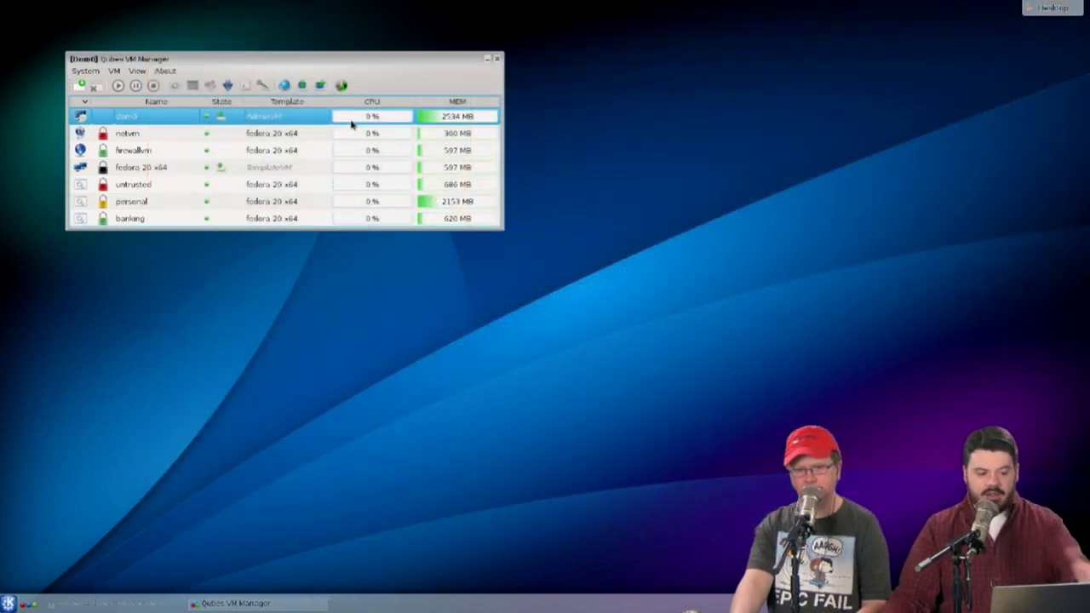
Step: Open the personal domain's shortcut settings to review its available and selected applications, and accept the dialog
left_click(9, 603)
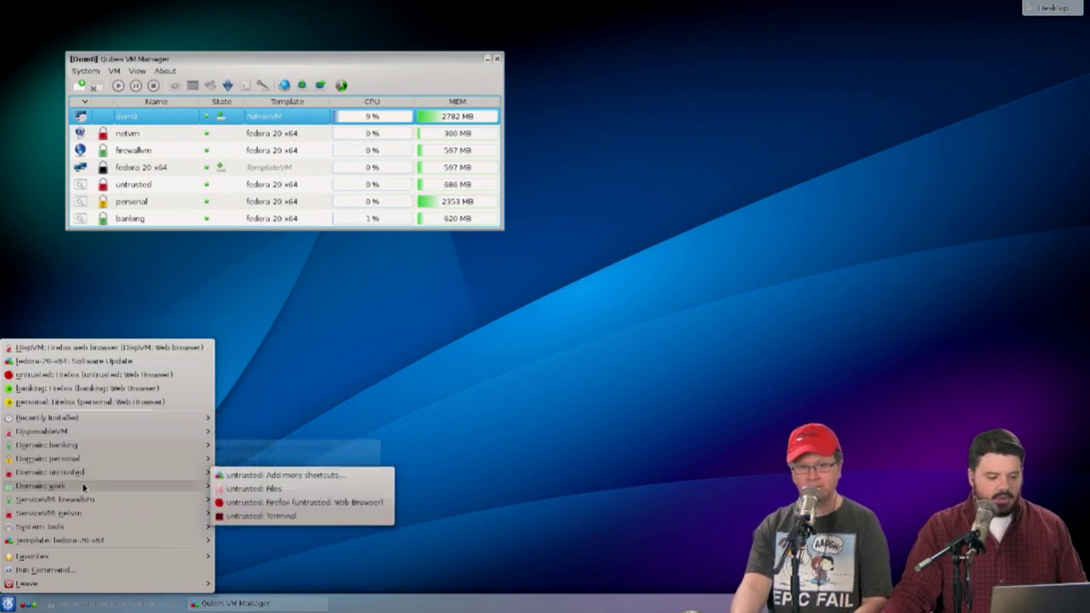
mouse_move(88, 436)
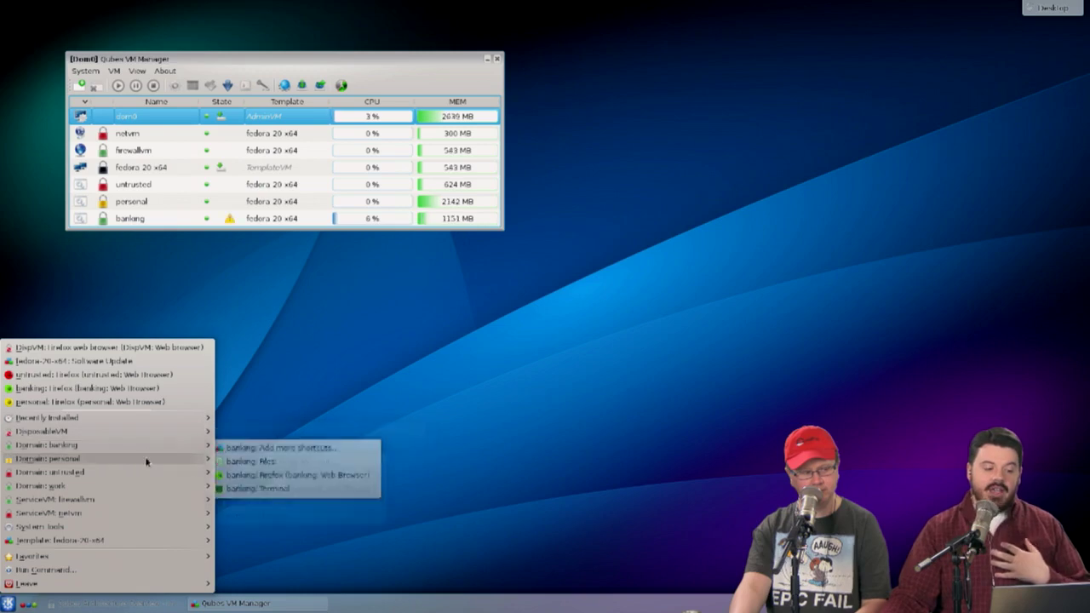
mouse_move(146, 462)
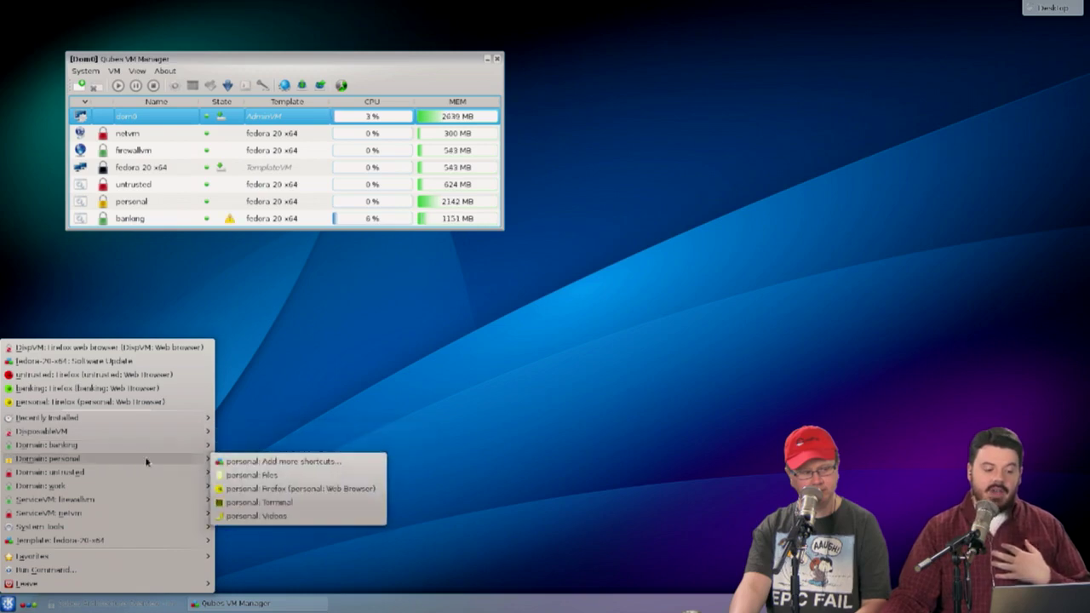
left_click(299, 467)
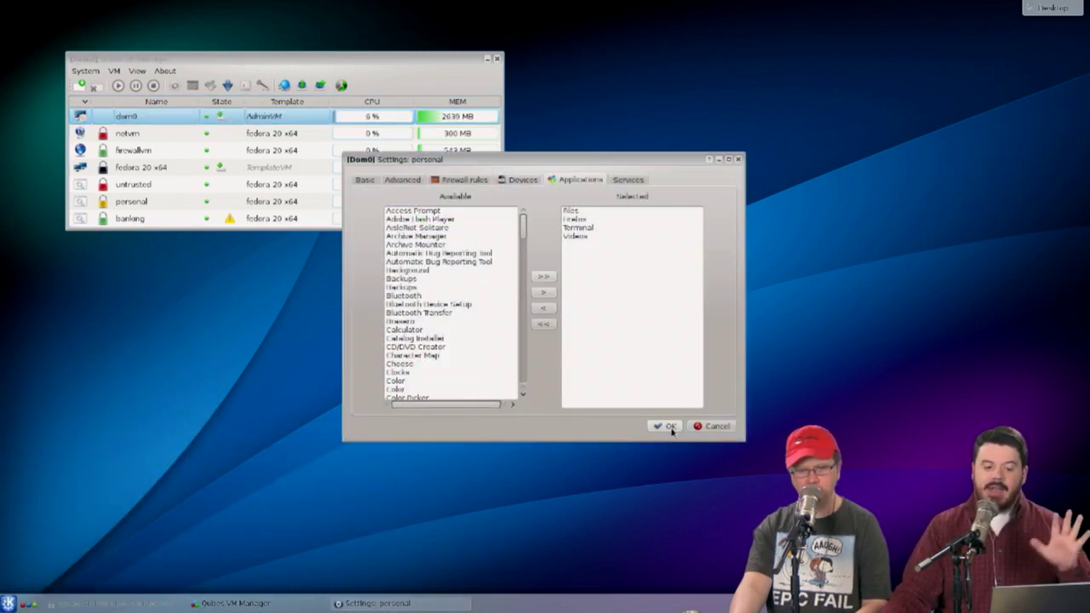
left_click(670, 427)
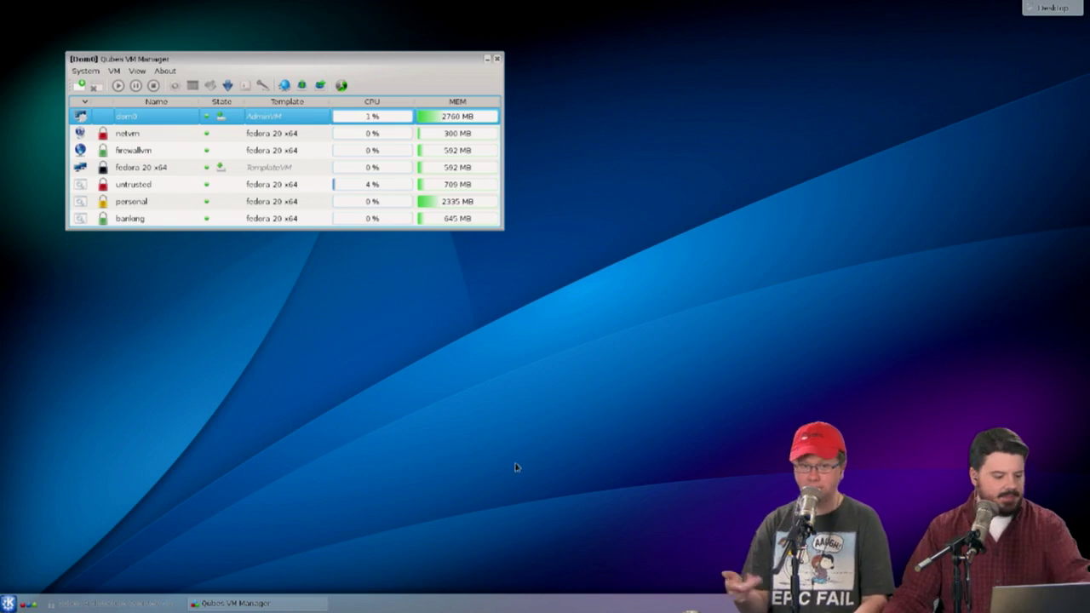
Step: Launch Firefox in the personal domain
left_click(7, 603)
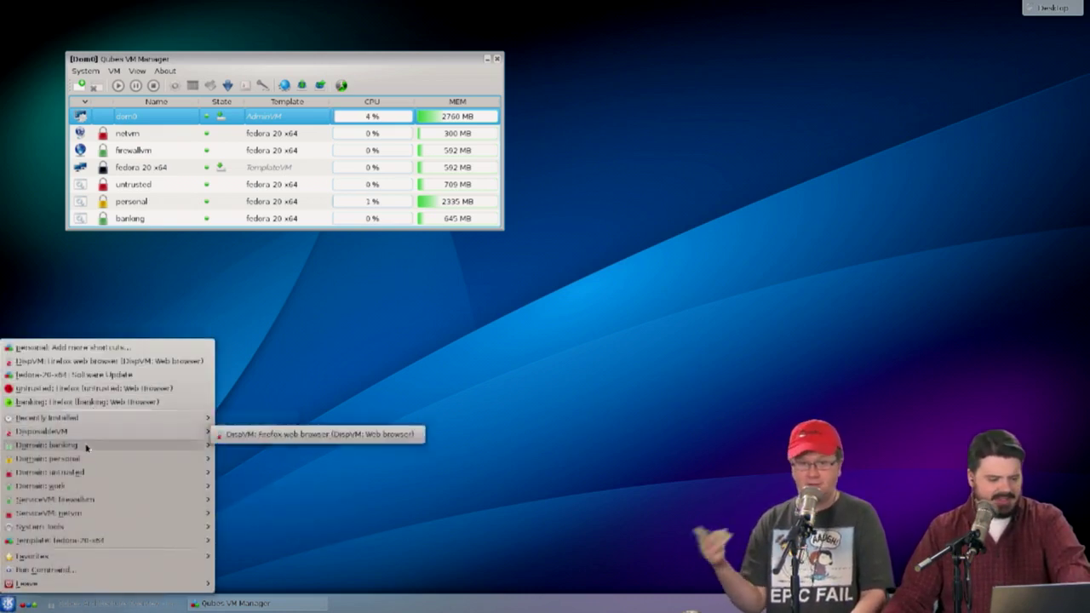
mouse_move(205, 459)
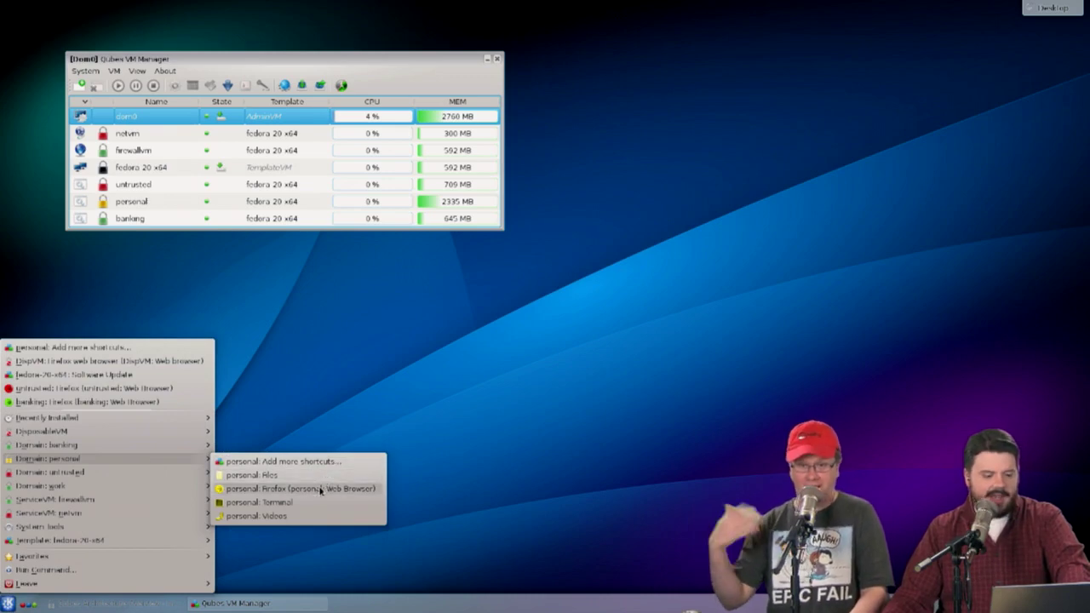
left_click(305, 491)
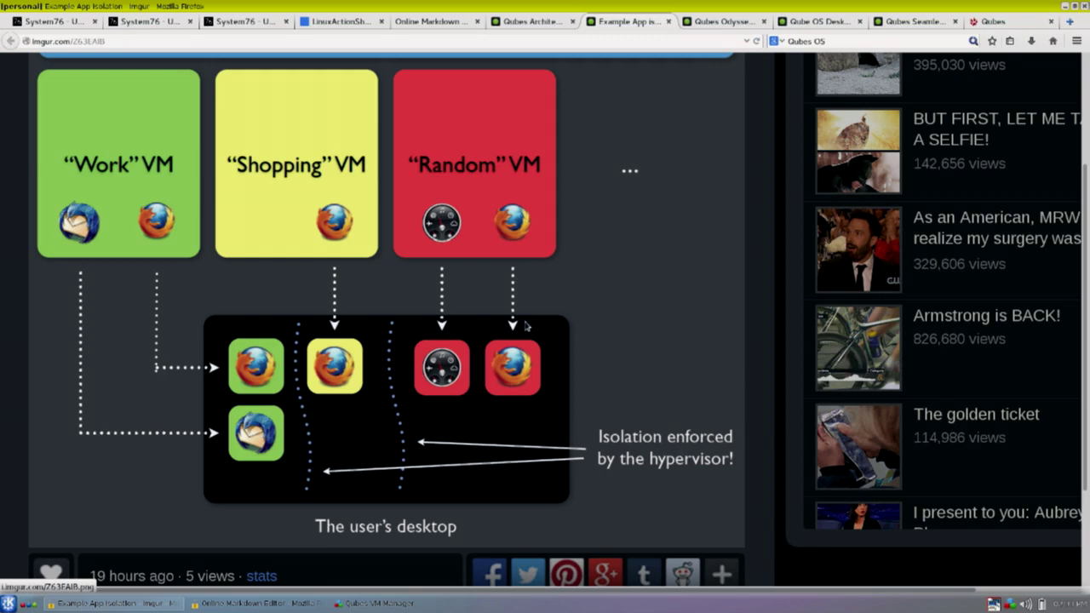
Step: Examine the Qubes Odyssey Framework diagram and the Qubes Seamless screenshot on imgur in the personal Firefox
left_click(735, 28)
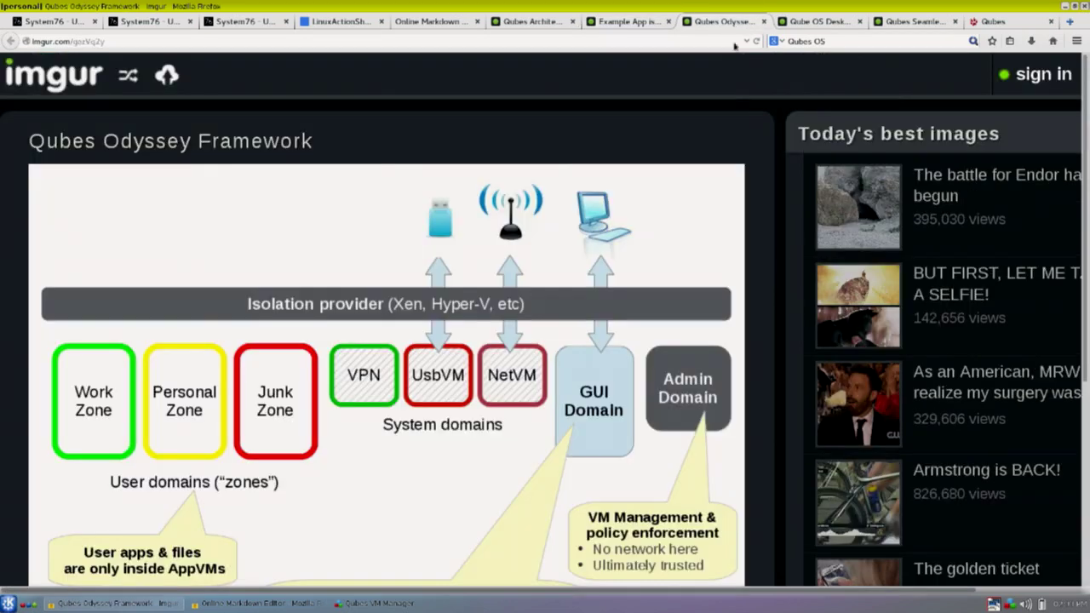
scroll(788, 262, "down", 2)
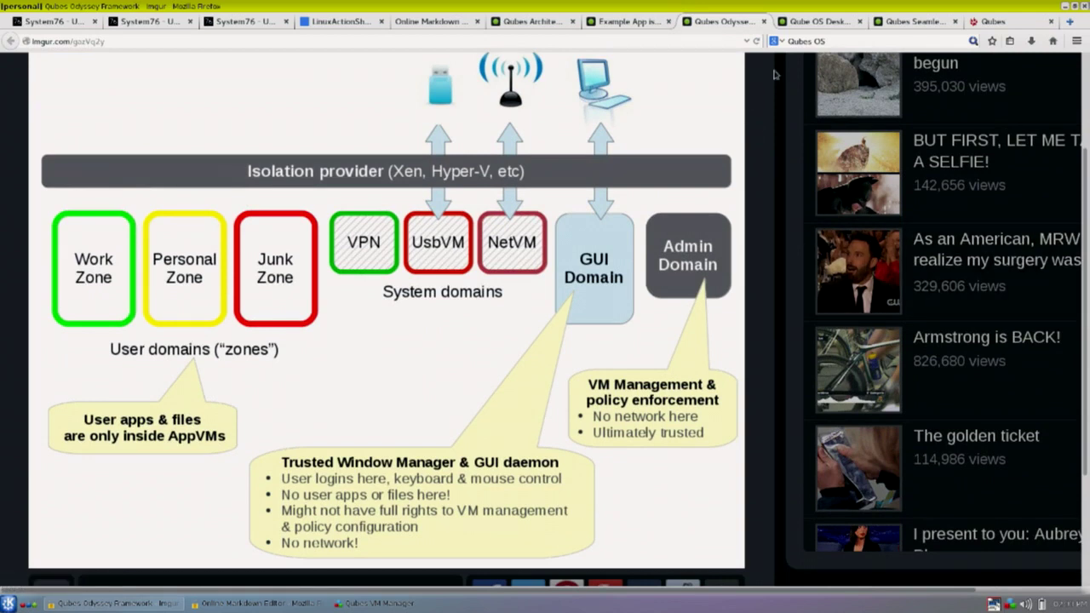
left_click(902, 23)
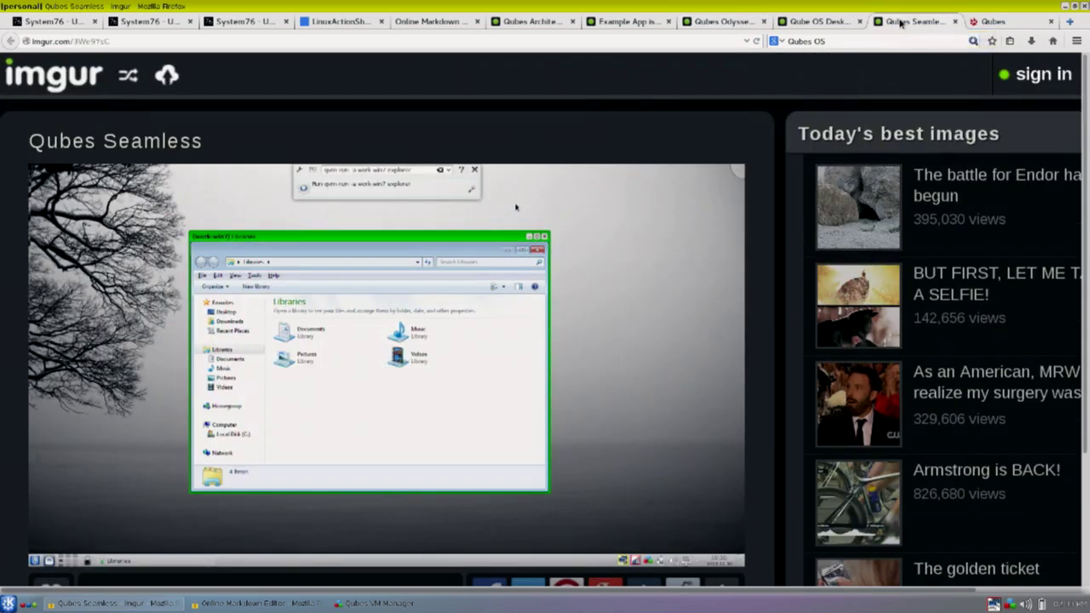
scroll(484, 316, "down", 3)
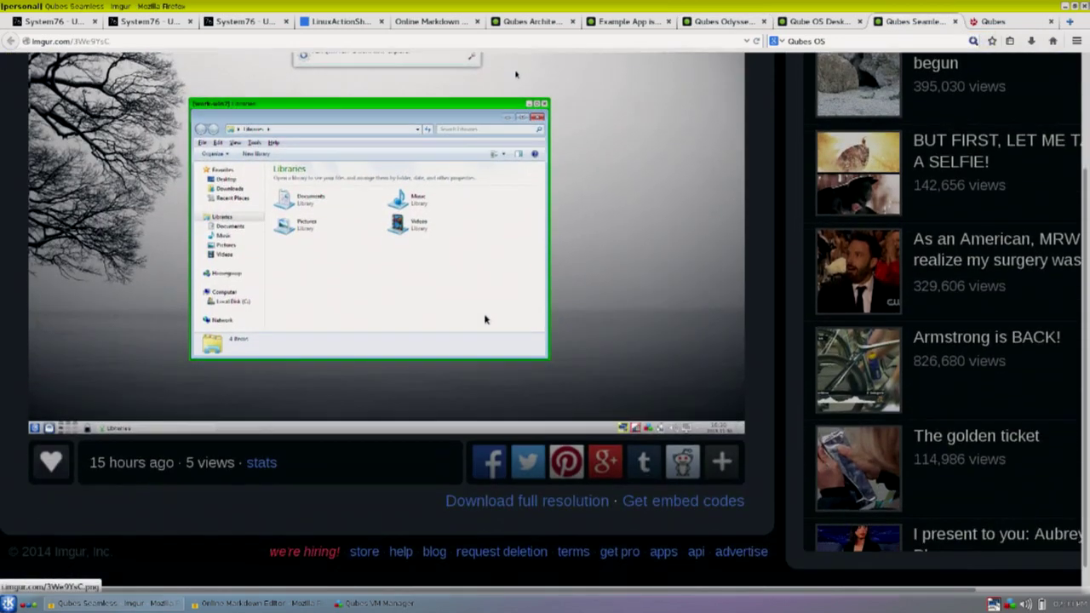
scroll(496, 321, "up", 1)
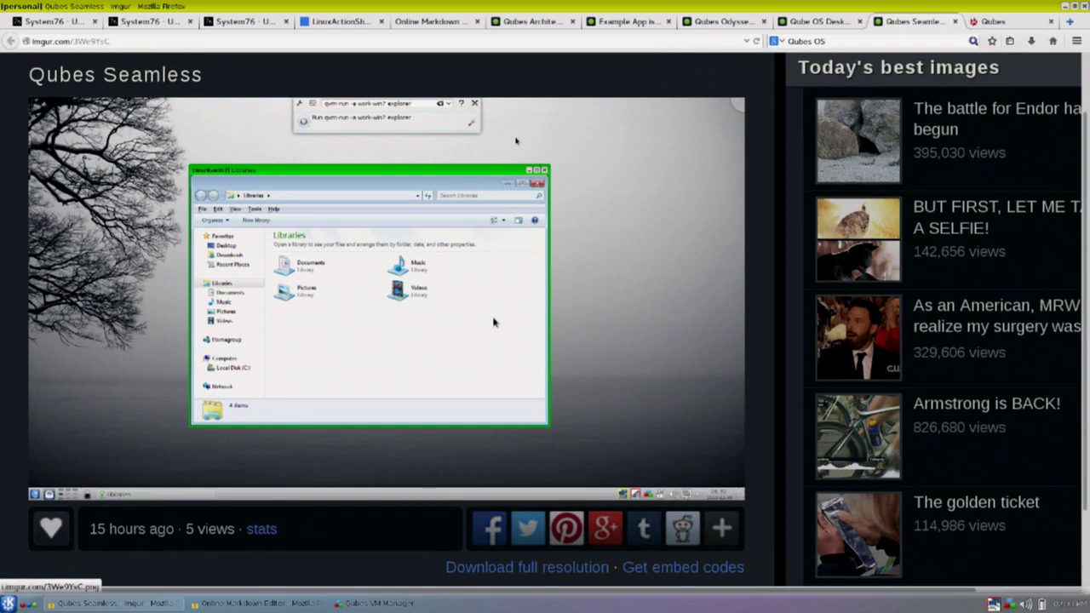